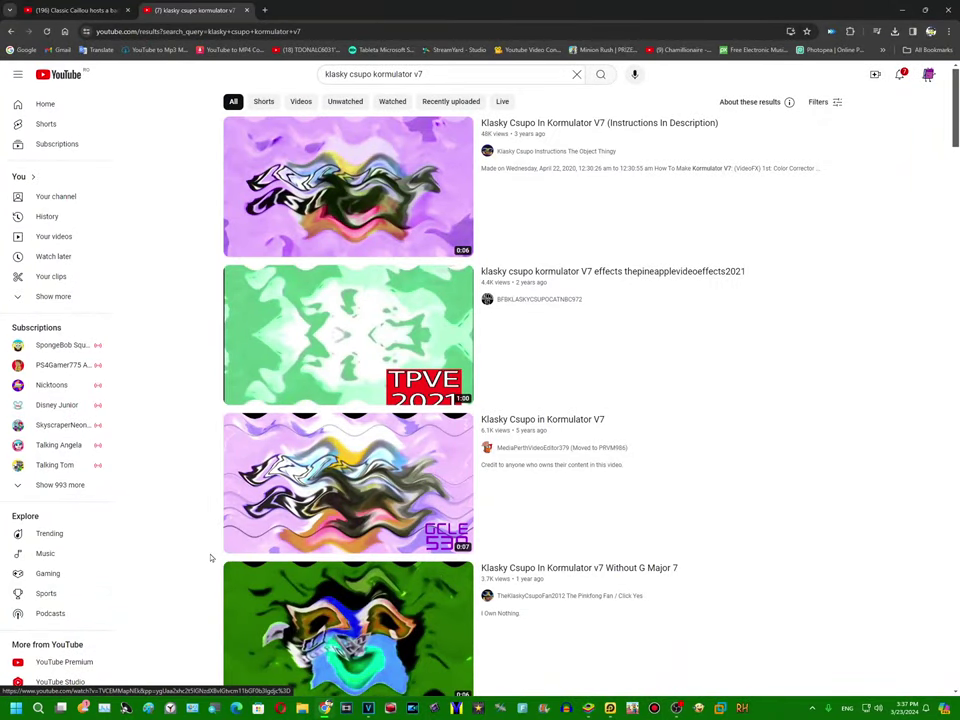
# Step: Look up the Kormulator V7 effect instructions in the YouTube search results and the video description
pyautogui.scroll(-10, 200, 480)
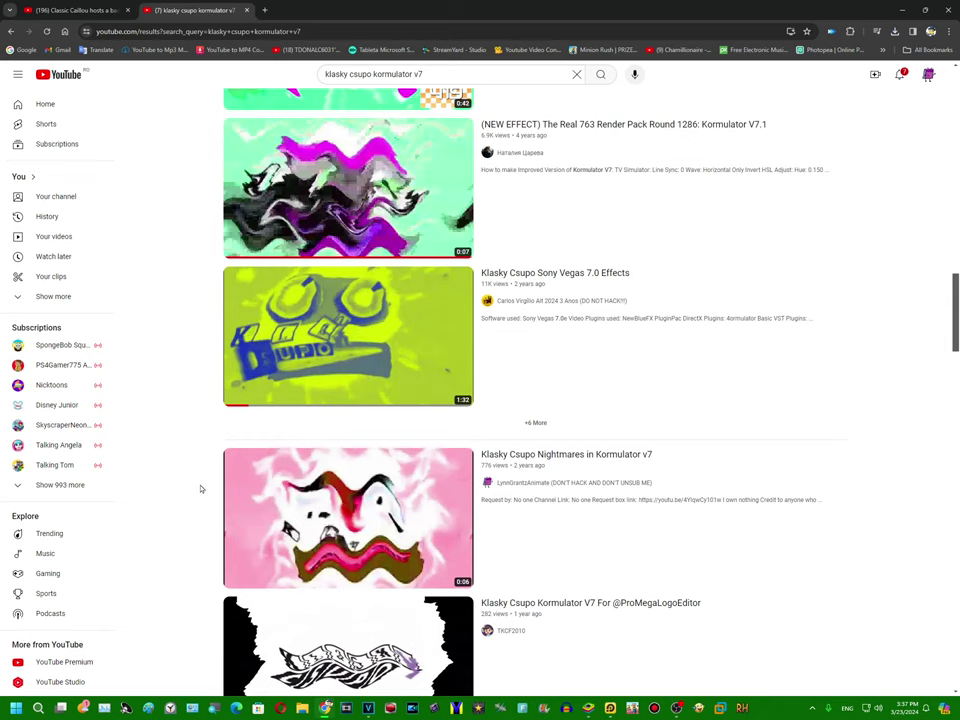
pyautogui.scroll(10, 190, 533)
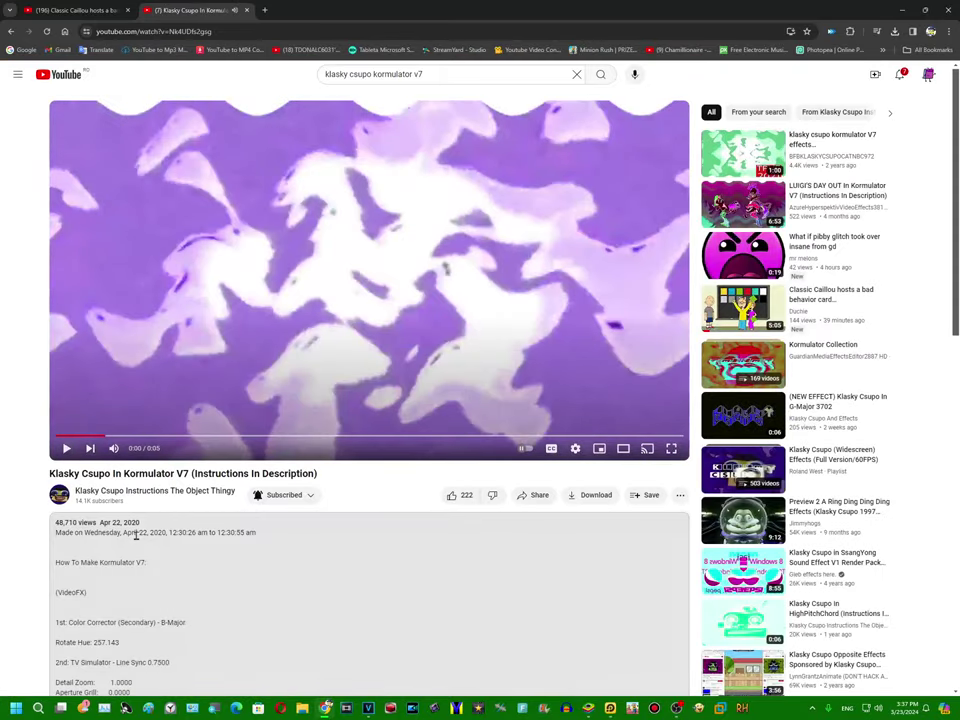
pyautogui.scroll(-10, 135, 536)
pyautogui.click(121, 406)
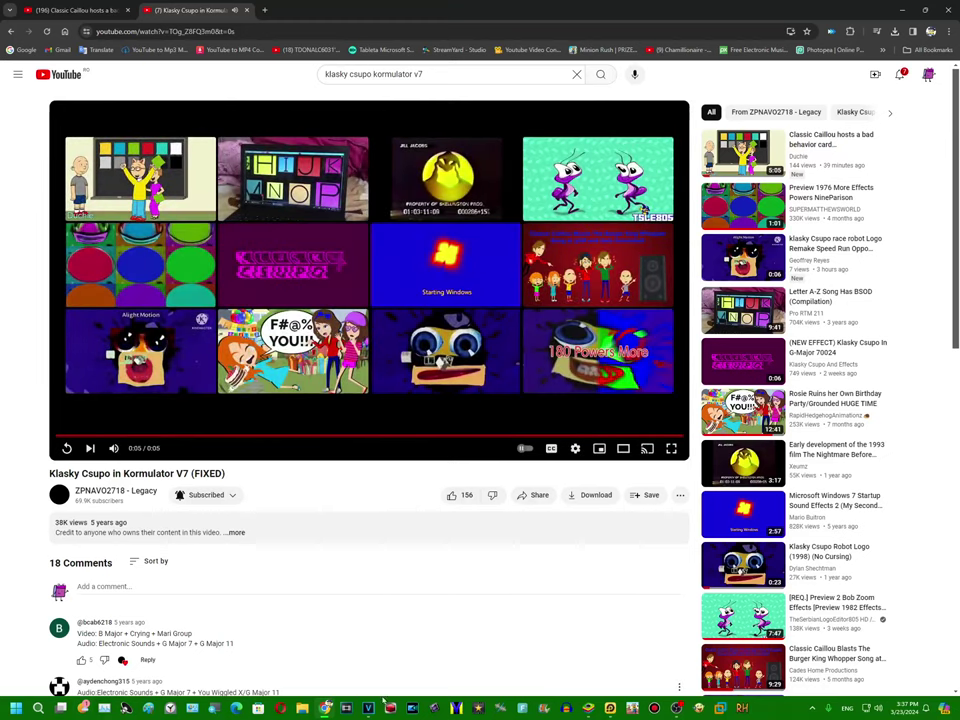
# Step: Switch to VEGAS Pro, import "y2mate.com - Dont Worry I Wont Tell Me Csupo_1080p" from Downloads, and match the project video settings to it
pyautogui.click(368, 708)
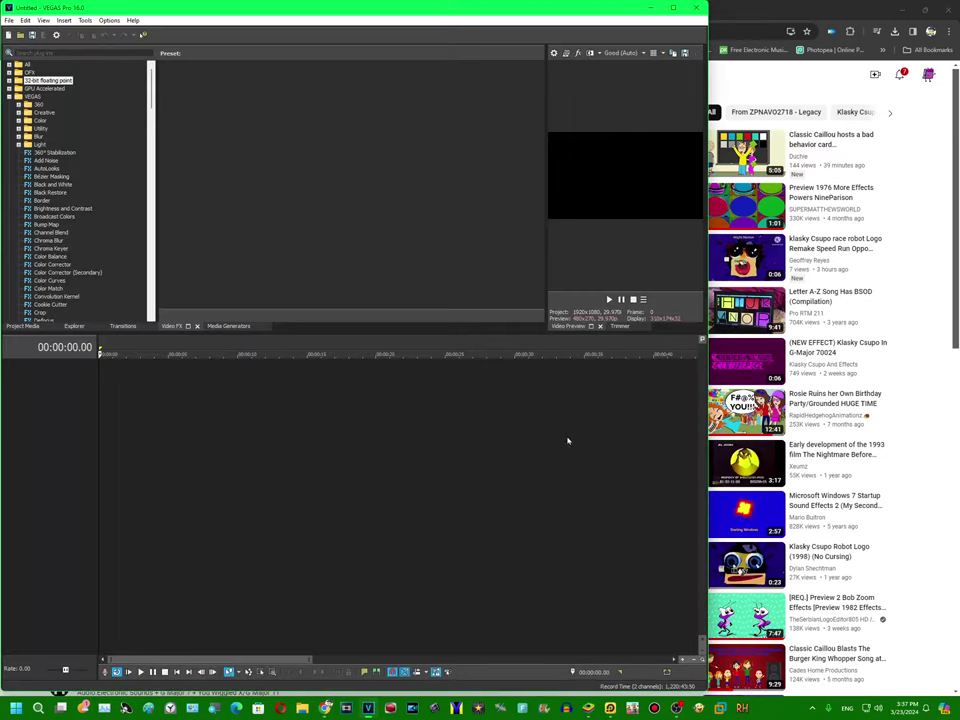
pyautogui.click(674, 6)
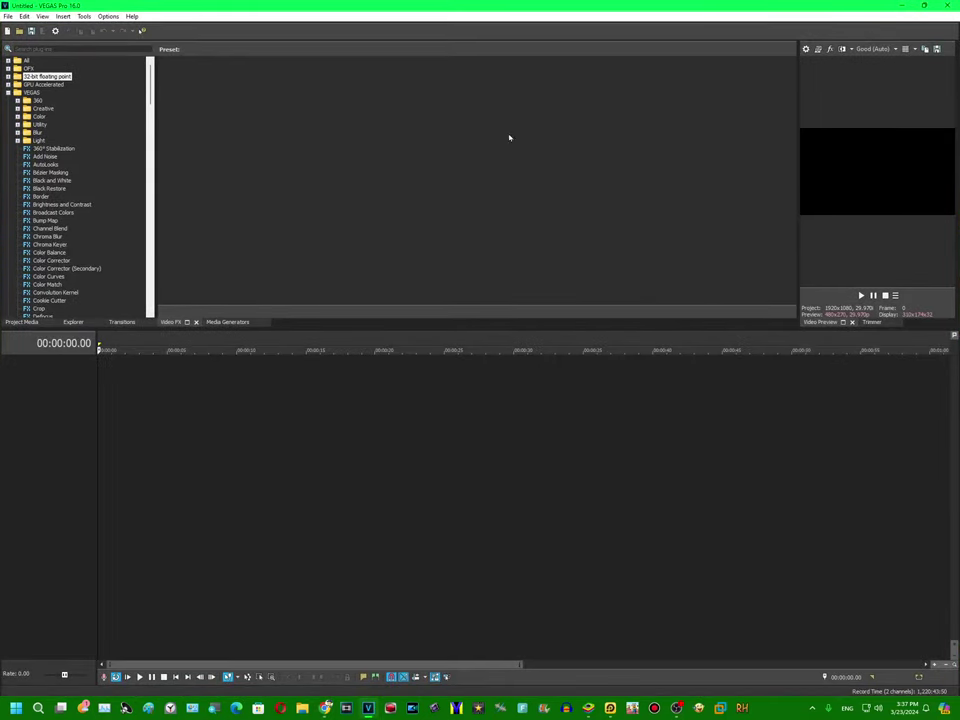
pyautogui.click(18, 31)
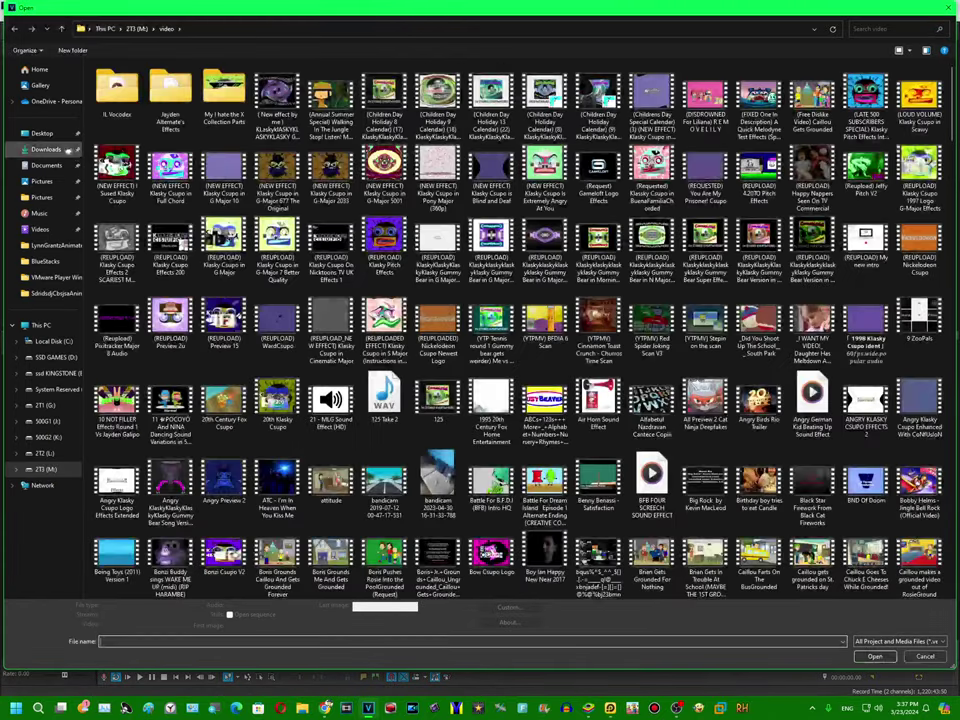
pyautogui.click(67, 149)
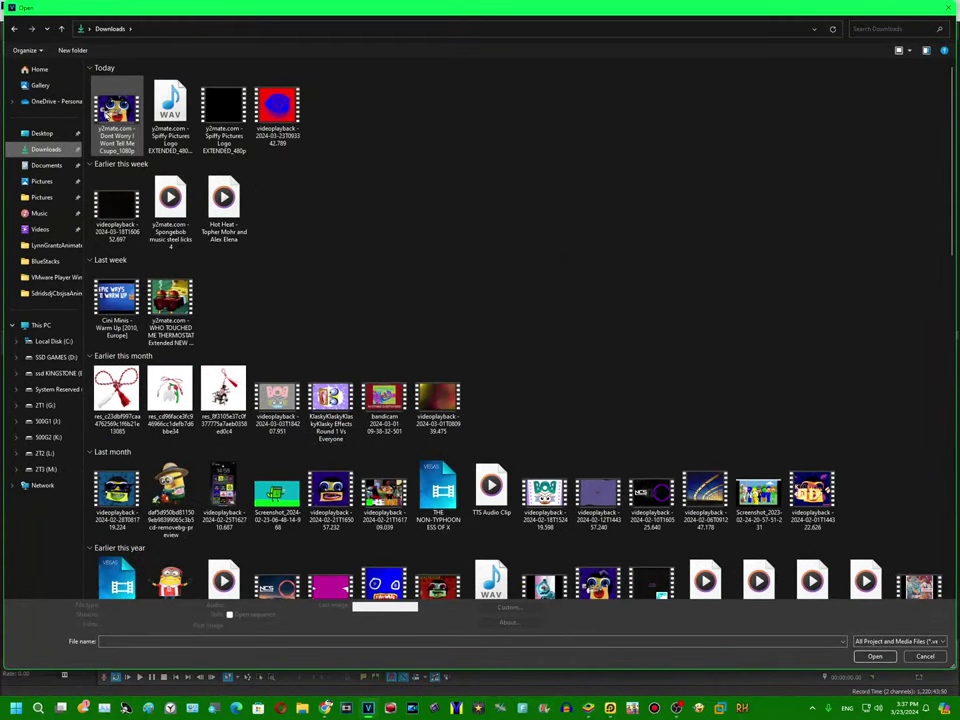
pyautogui.doubleClick(117, 110)
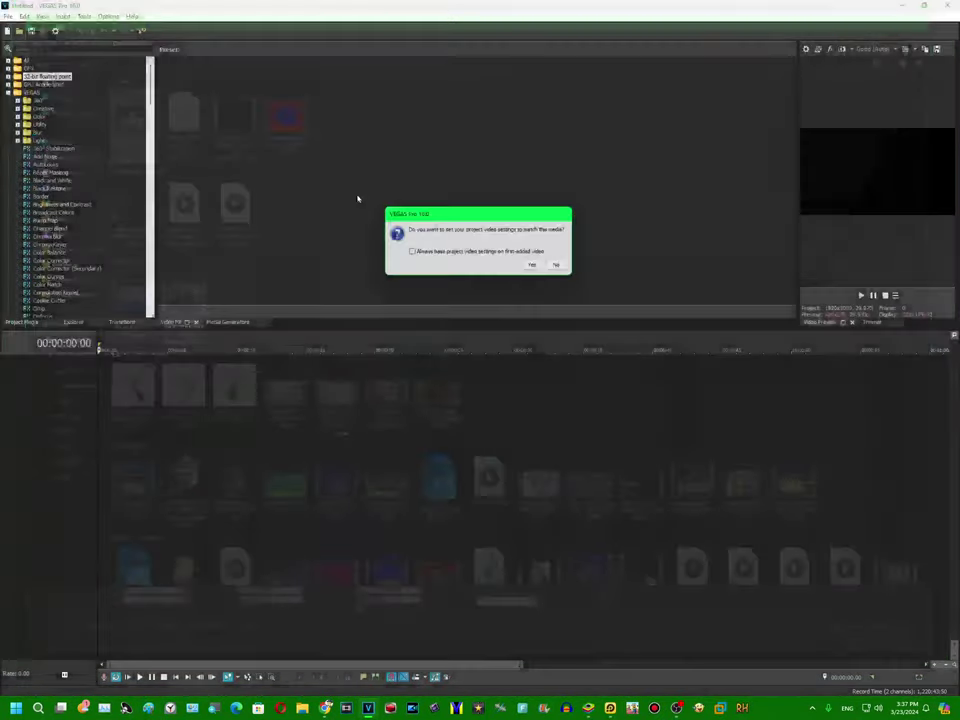
pyautogui.click(537, 266)
pyautogui.scroll(2, 183, 449)
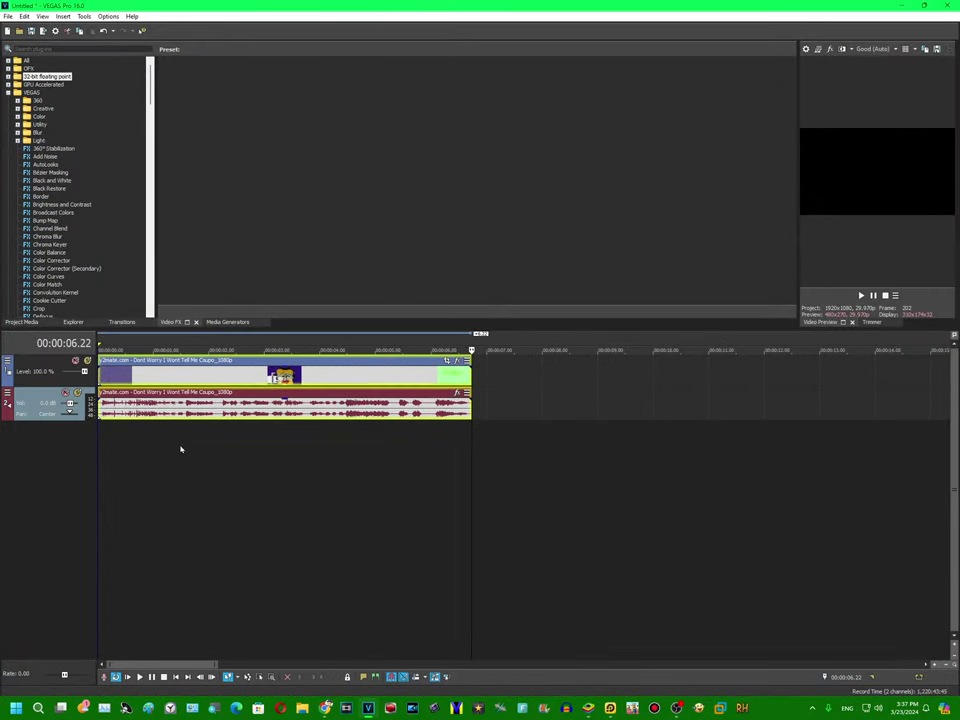
# Step: Set the loop region over the whole clip and set the project frame rate to 59.940 (Double NTSC)
pyautogui.doubleClick(220, 449)
pyautogui.click(239, 449)
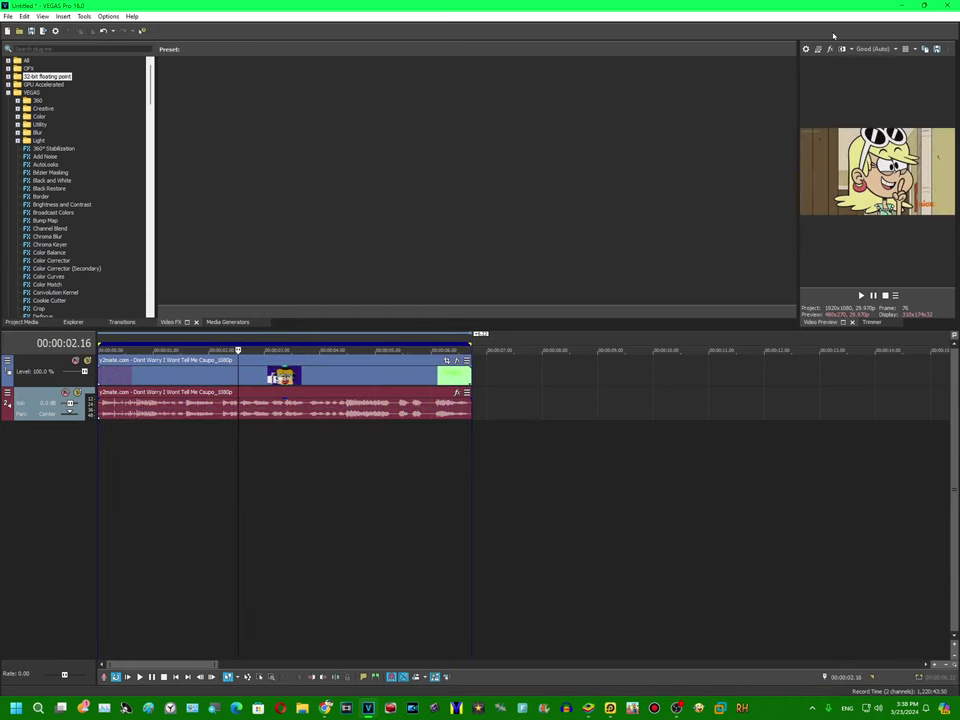
pyautogui.click(806, 50)
pyautogui.click(530, 191)
pyautogui.click(517, 261)
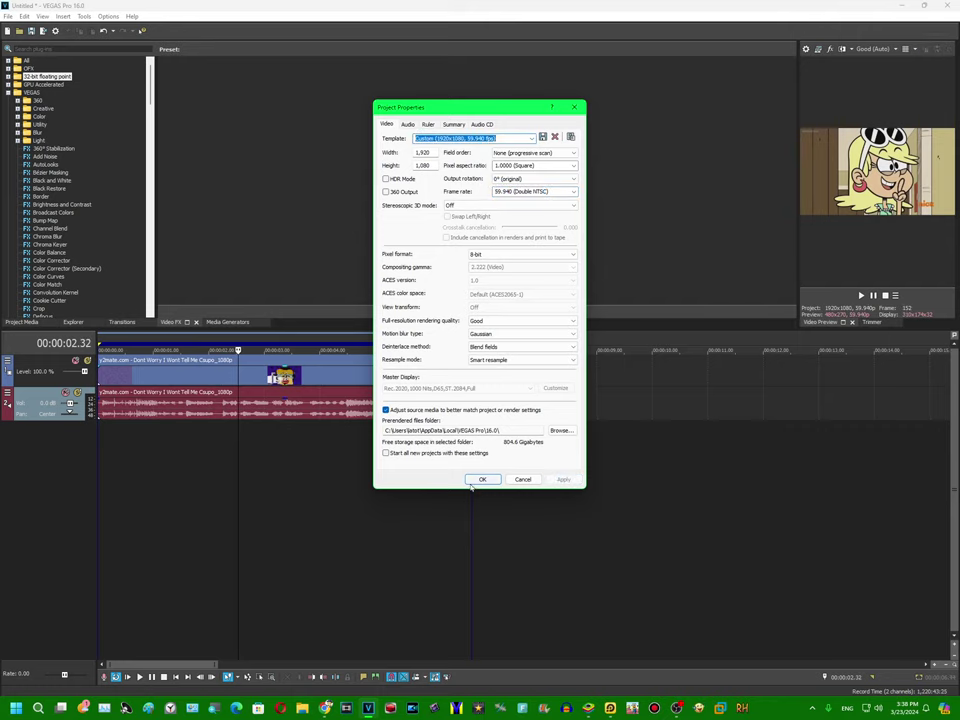
pyautogui.click(482, 479)
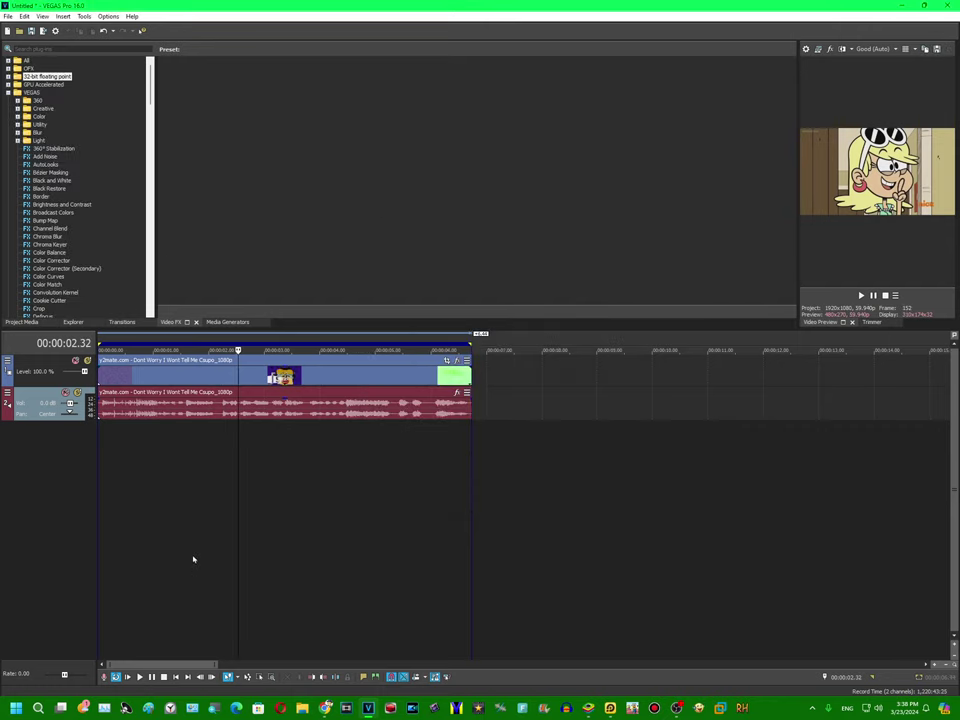
pyautogui.click(211, 680)
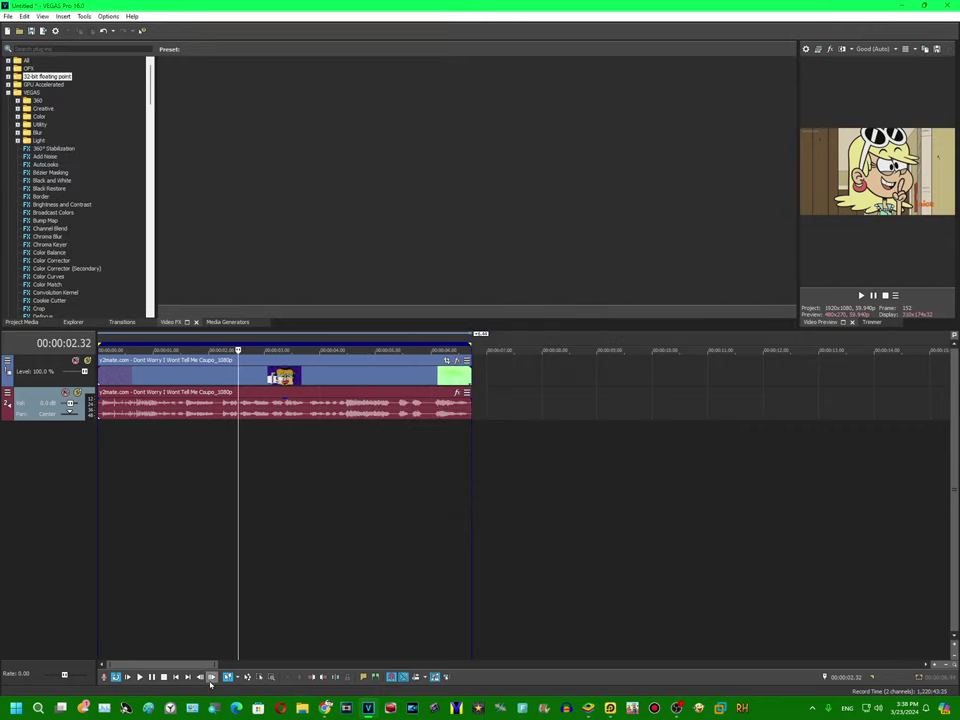
# Step: Apply the Color Corrector (Secondary) effect with the B Major preset to the video event
pyautogui.click(66, 268)
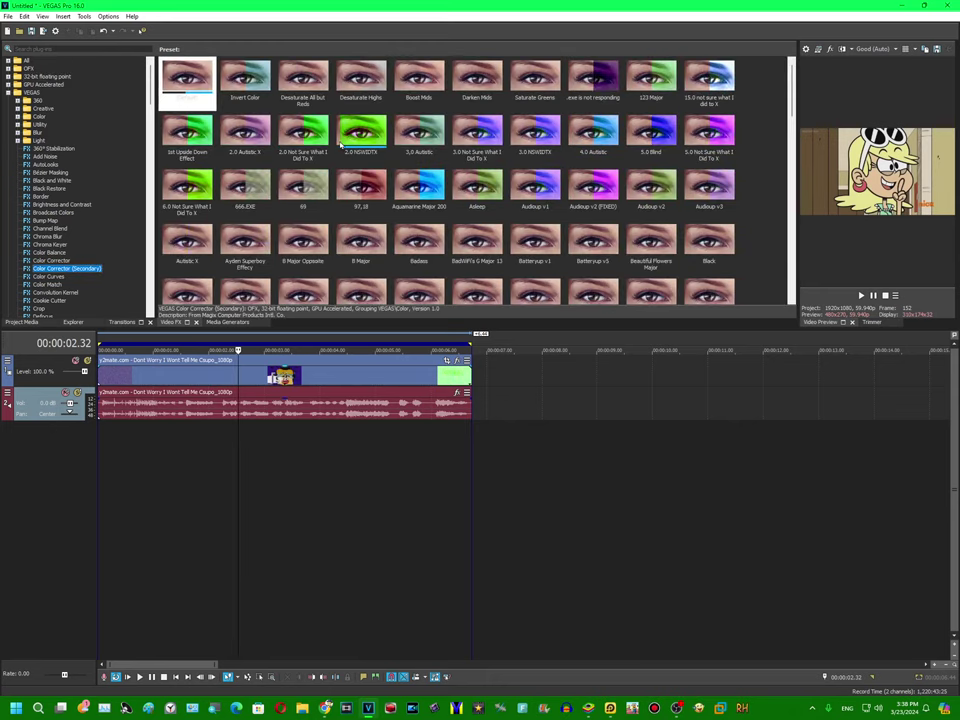
pyautogui.scroll(-10, 340, 145)
pyautogui.click(272, 443)
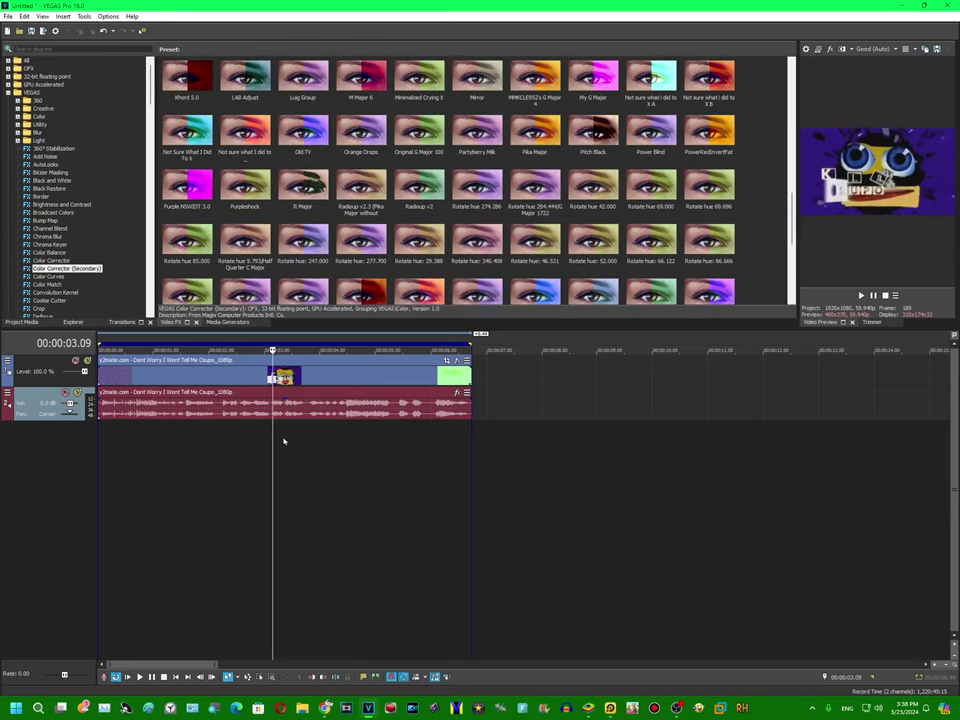
pyautogui.scroll(-4, 384, 237)
pyautogui.scroll(8, 337, 181)
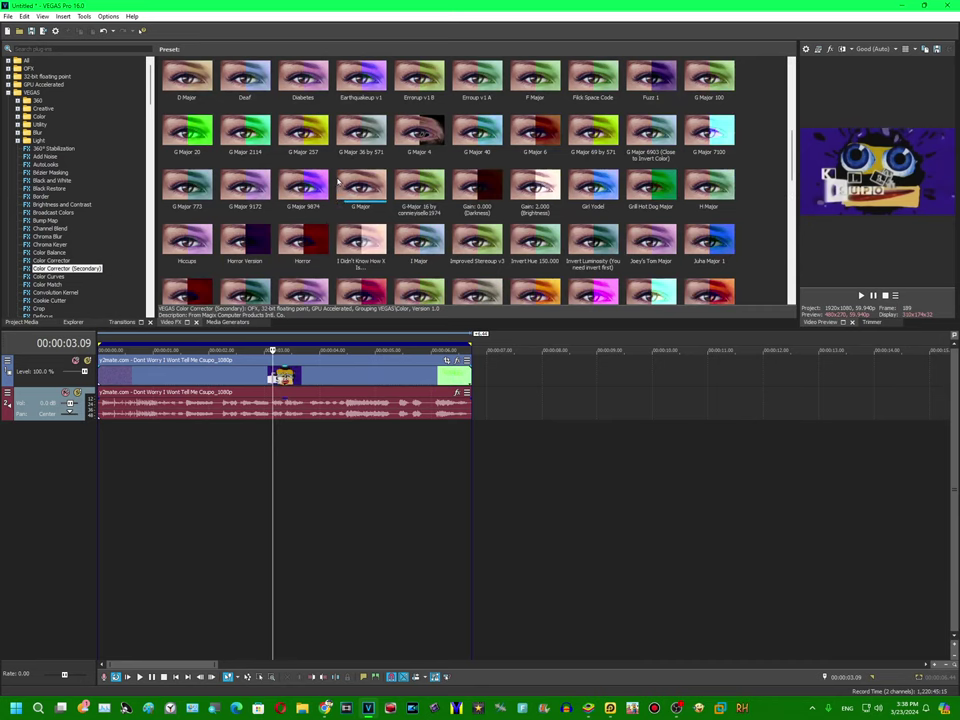
pyautogui.scroll(3, 338, 181)
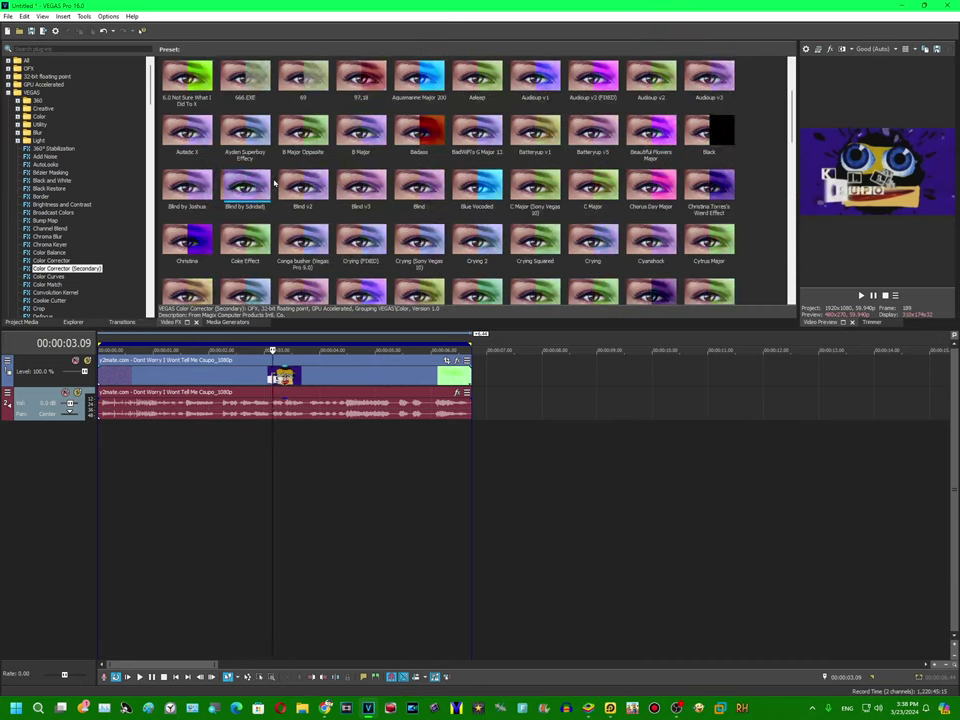
pyautogui.moveTo(362, 132); pyautogui.dragTo(374, 348)
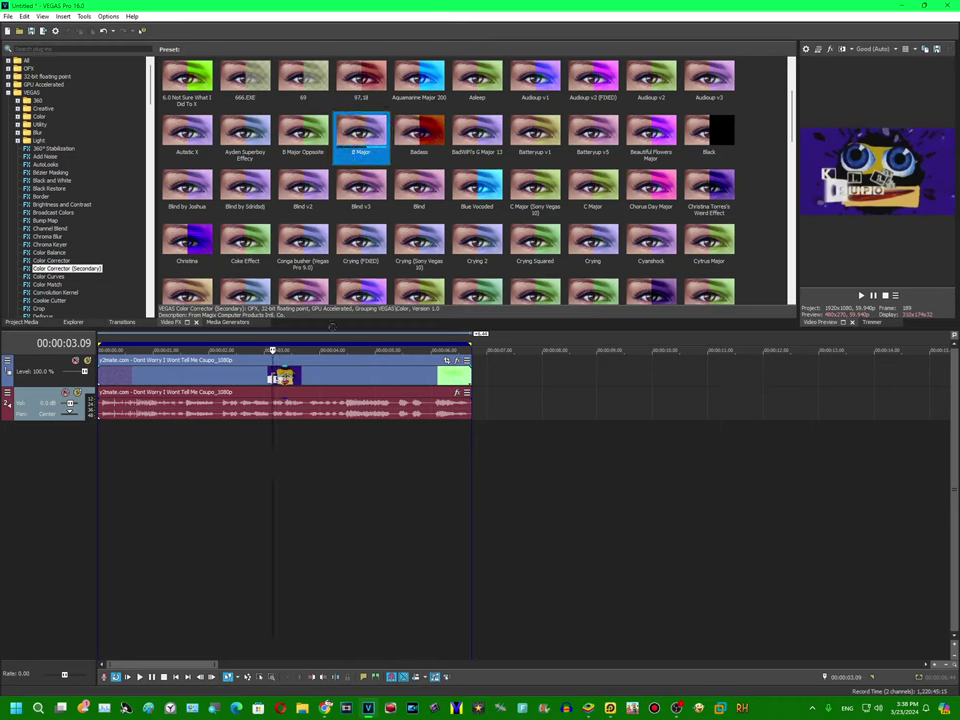
pyautogui.moveTo(305, 362); pyautogui.dragTo(305, 365)
# Step: Add the TV Simulator effect with the Line Sync: 0.7500 preset to the video event
pyautogui.scroll(-10, 58, 200)
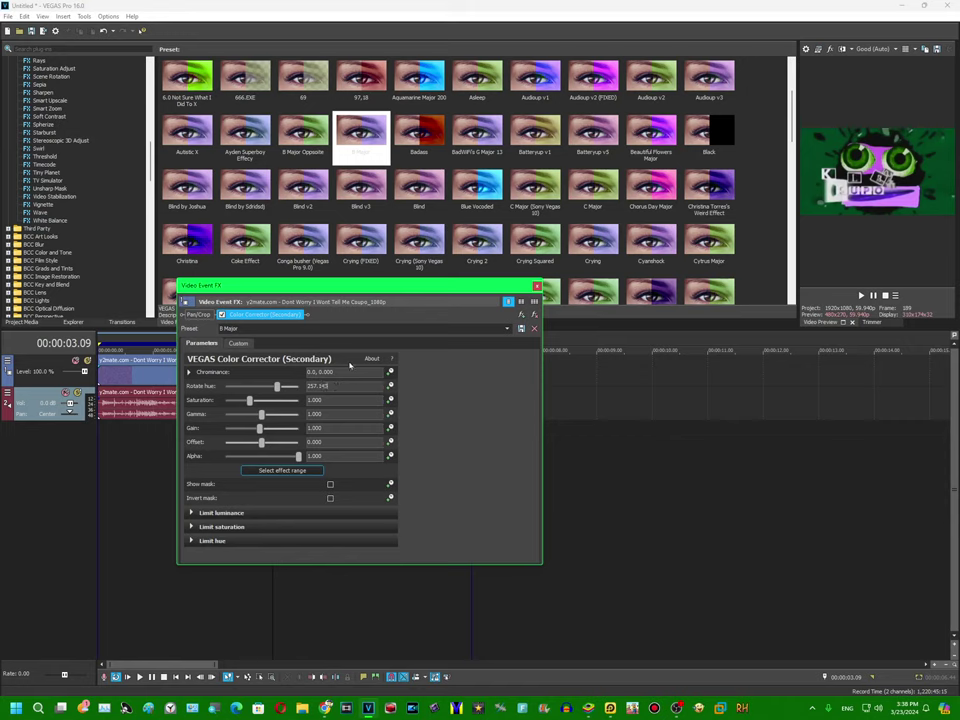
pyautogui.scroll(10, 100, 190)
pyautogui.click(37, 132)
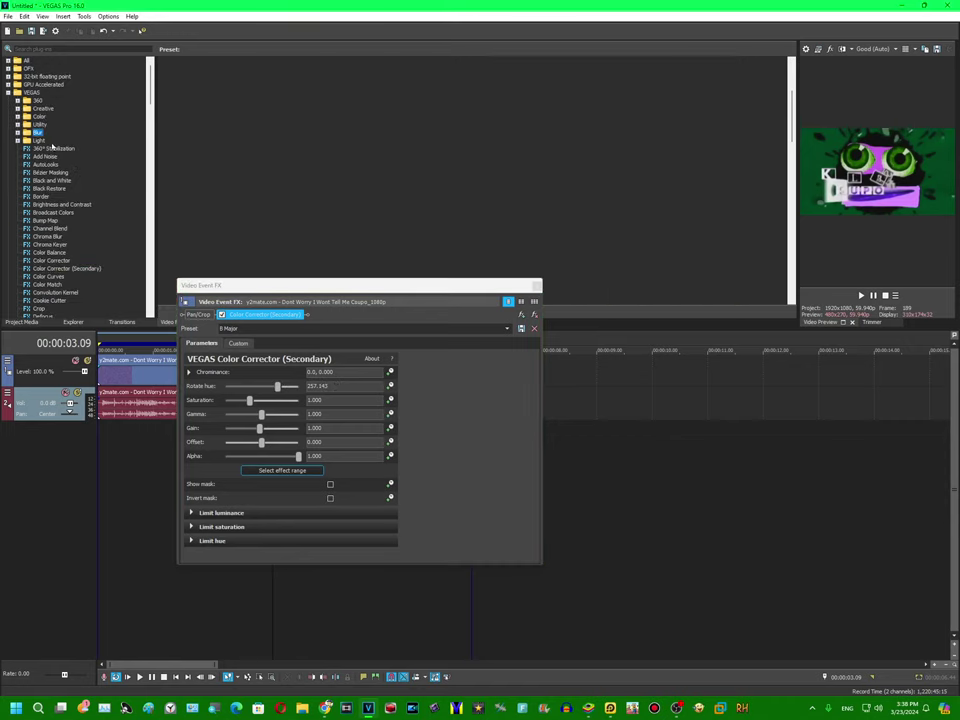
pyautogui.scroll(-15, 45, 219)
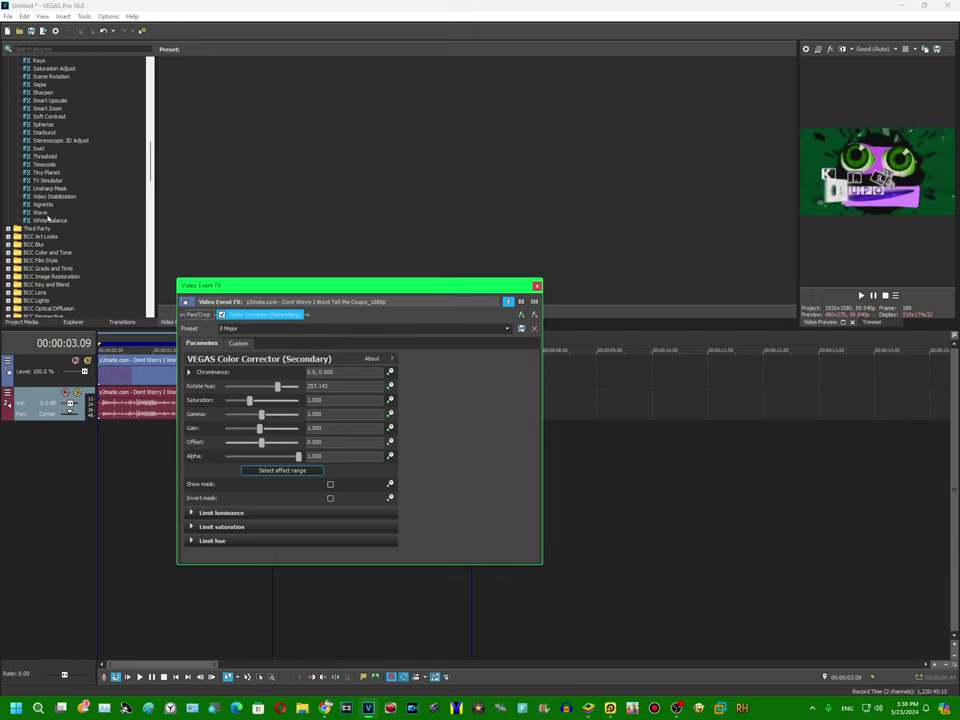
pyautogui.click(46, 181)
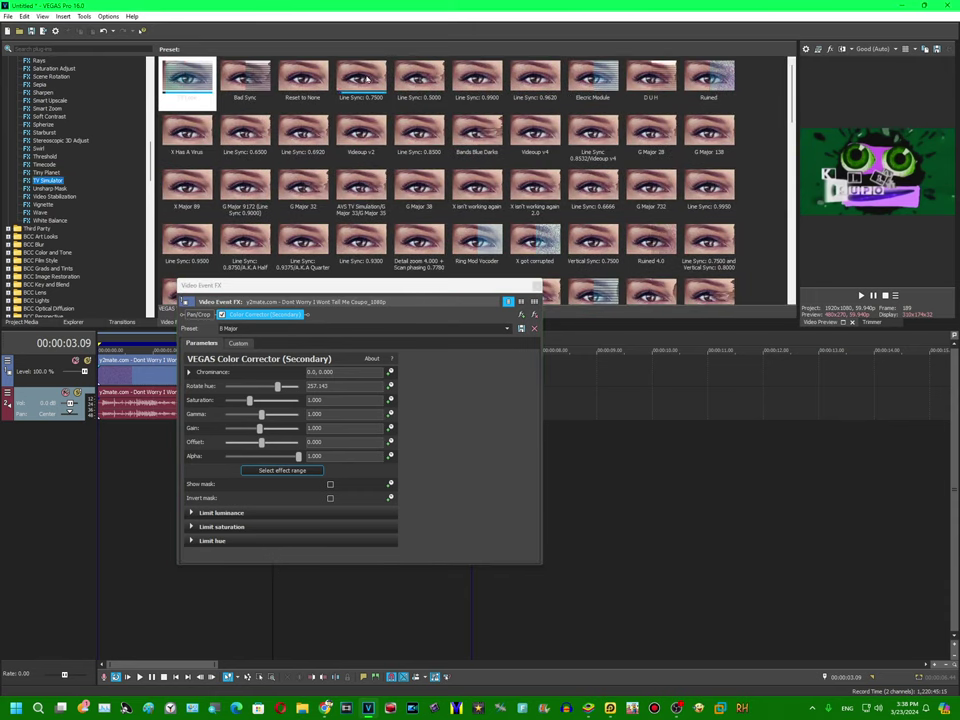
pyautogui.moveTo(377, 357); pyautogui.dragTo(376, 352)
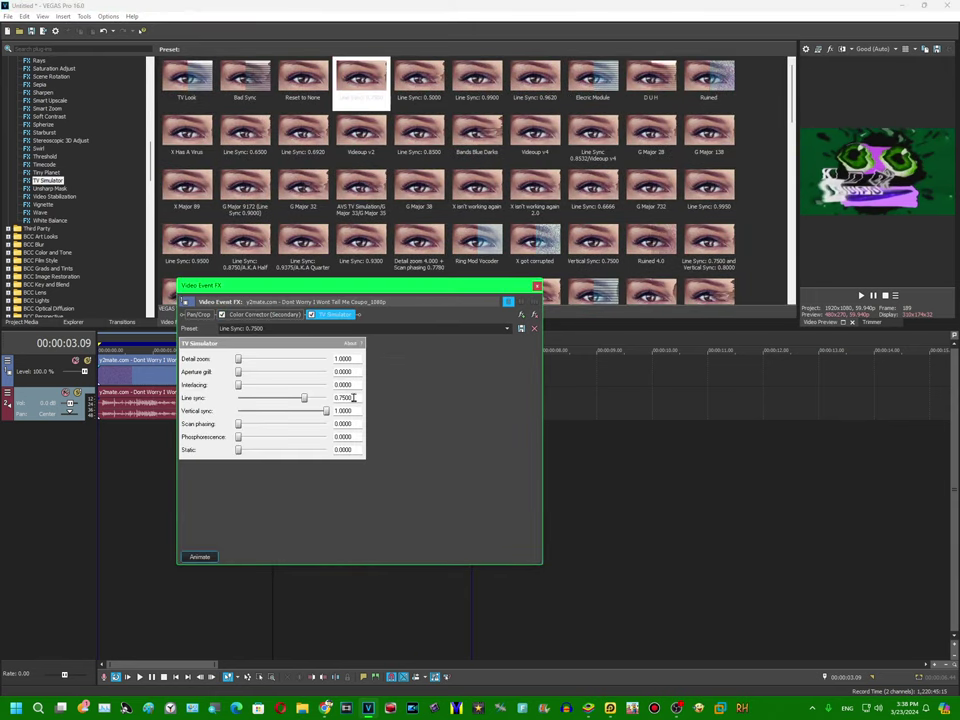
# Step: Add the Invert effect with its default preset to the video event
pyautogui.scroll(10, 103, 216)
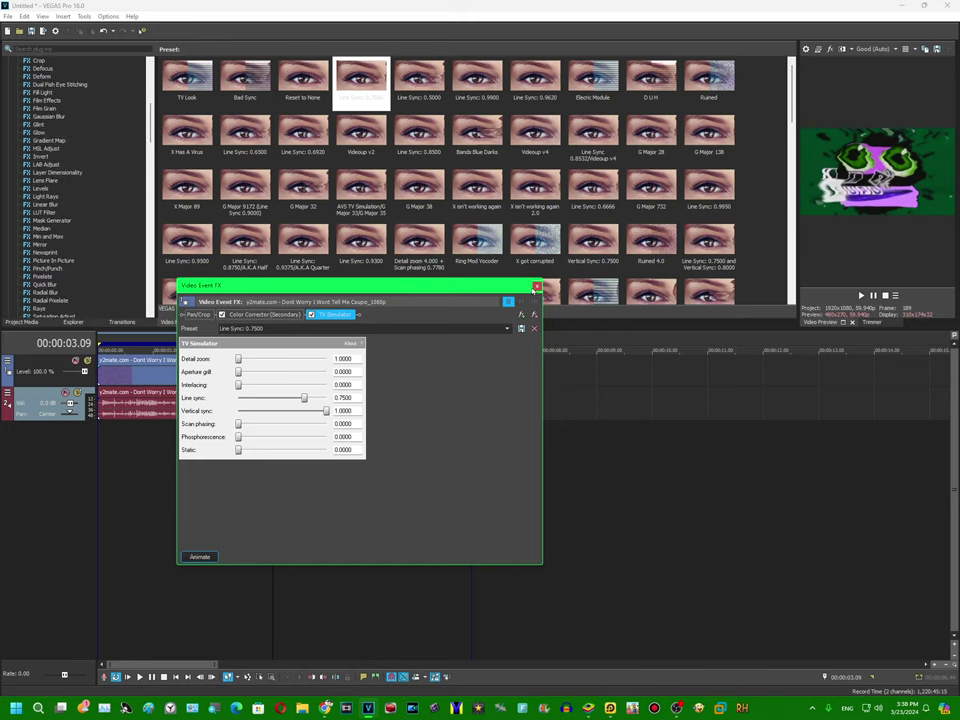
pyautogui.click(536, 287)
pyautogui.click(46, 156)
pyautogui.moveTo(203, 108); pyautogui.dragTo(207, 375)
# Step: Add a second Color Corrector (Secondary) to the effect chain and choose its Crying (FIXED) preset
pyautogui.scroll(10, 80, 200)
pyautogui.click(74, 268)
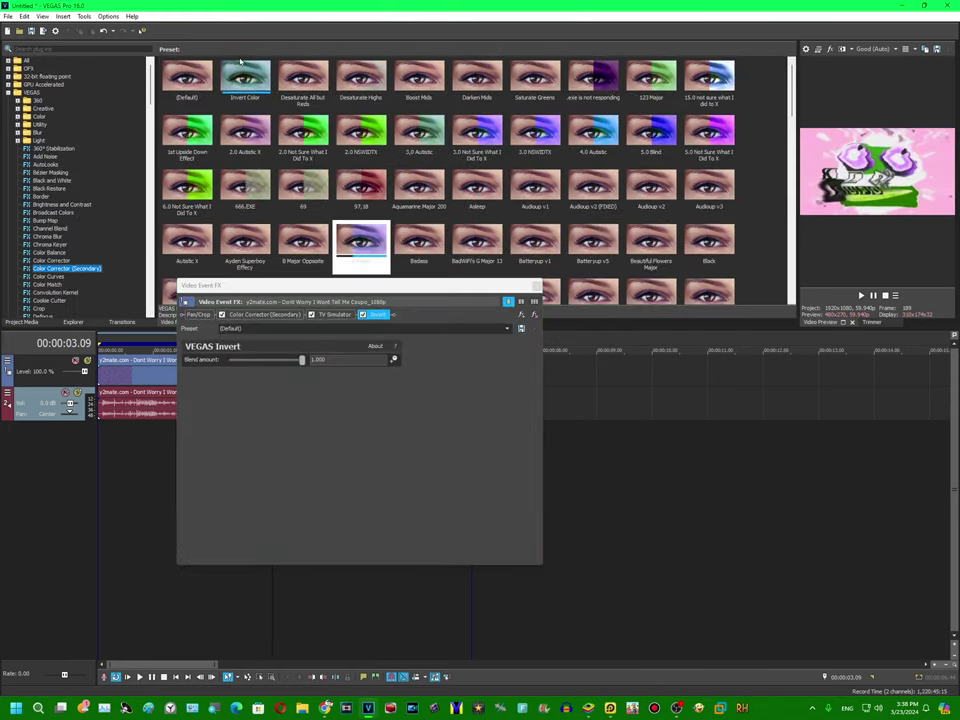
pyautogui.moveTo(245, 82); pyautogui.dragTo(420, 318)
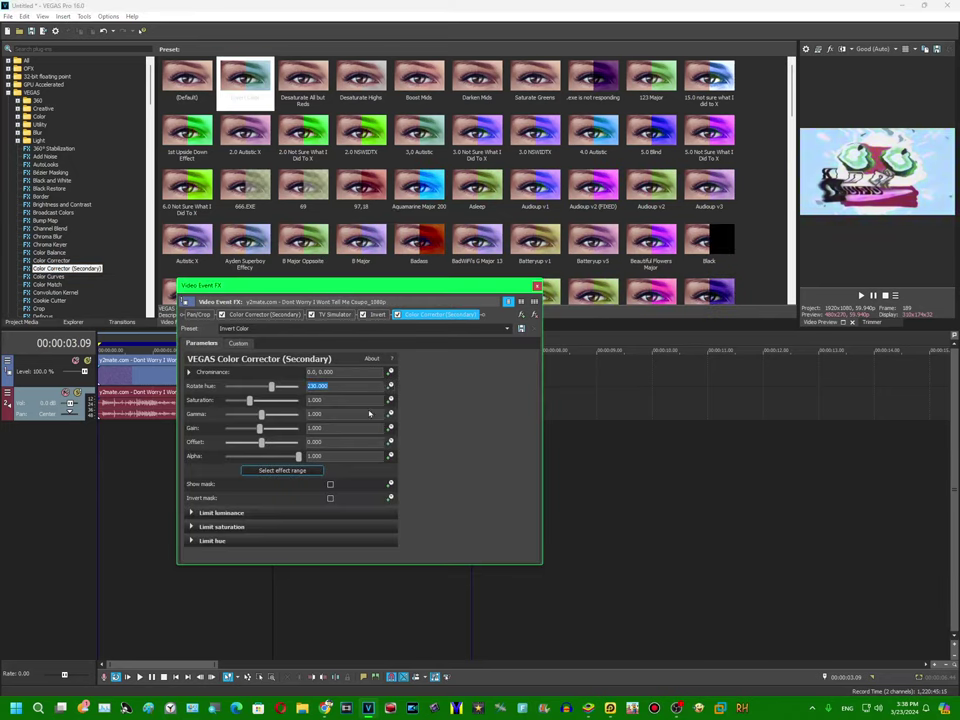
pyautogui.click(507, 329)
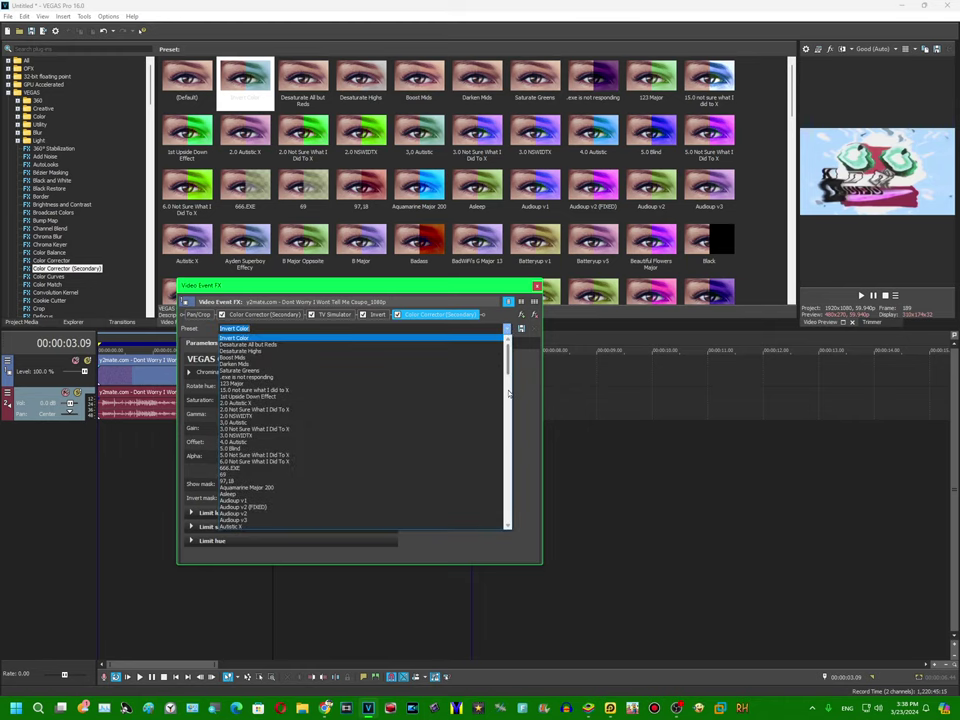
pyautogui.scroll(-12, 508, 370)
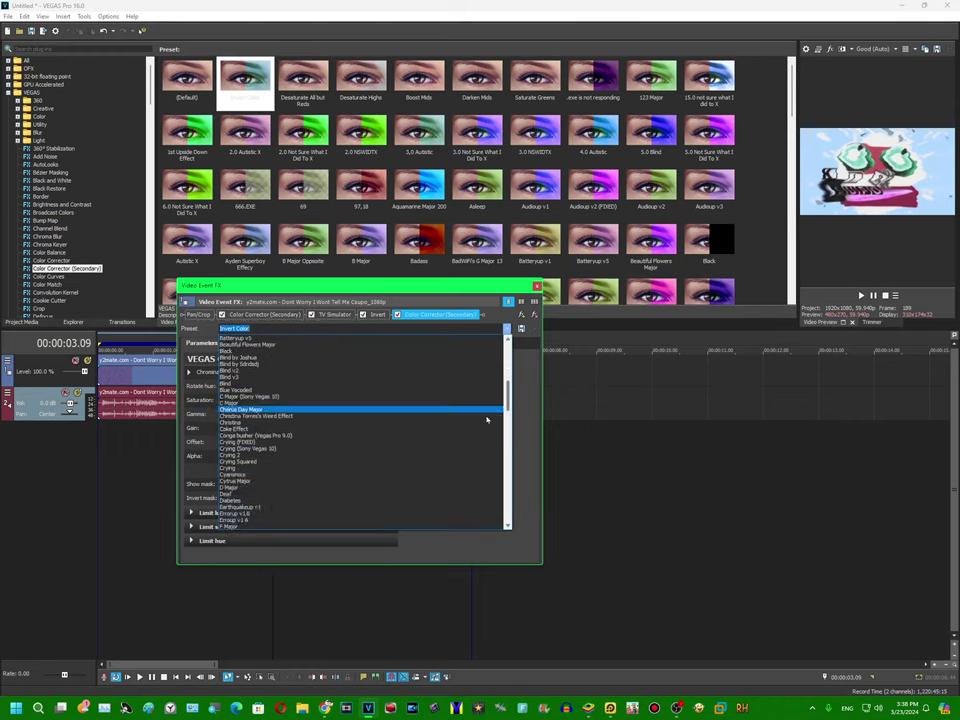
pyautogui.click(303, 442)
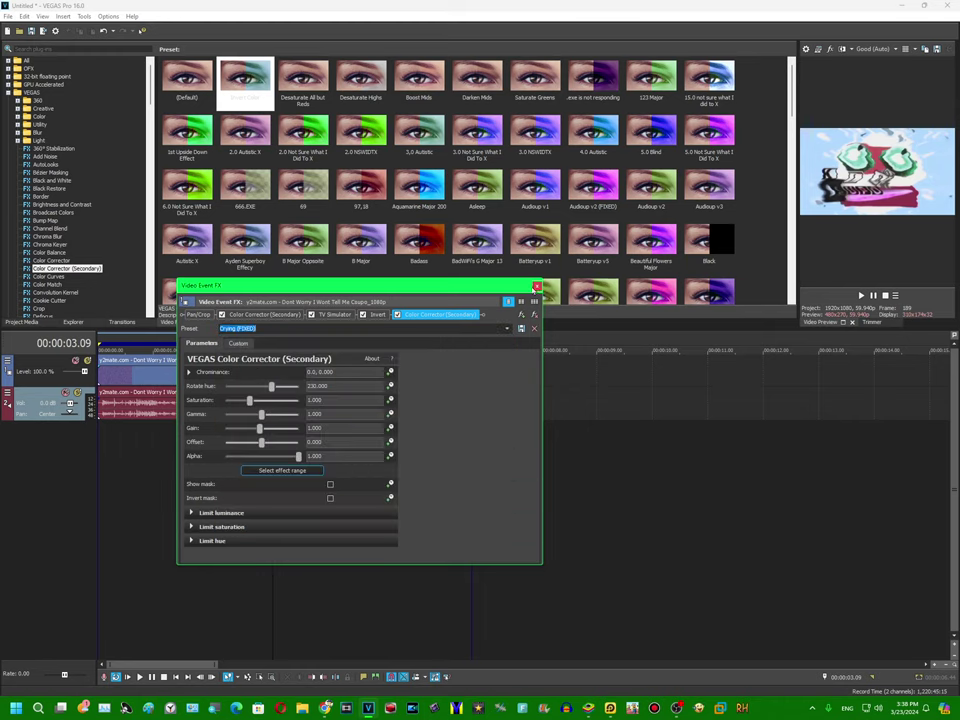
pyautogui.click(536, 286)
# Step: Add the Wave effect with the Horizontal Only preset to the video event and close the effects window
pyautogui.scroll(-10, 60, 180)
pyautogui.click(40, 212)
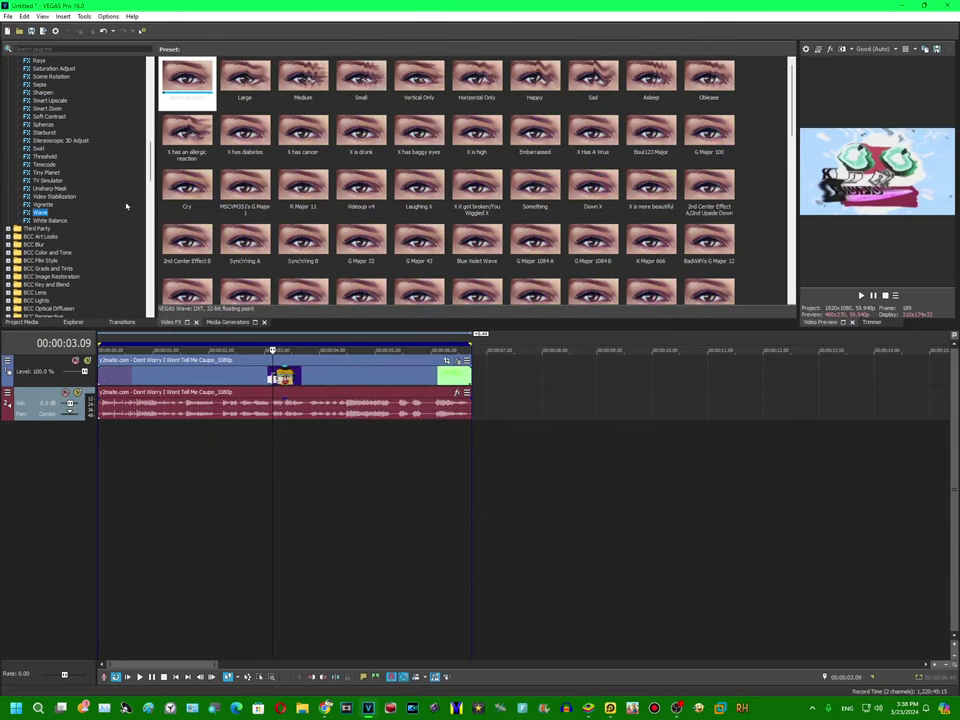
pyautogui.moveTo(458, 95); pyautogui.dragTo(320, 375)
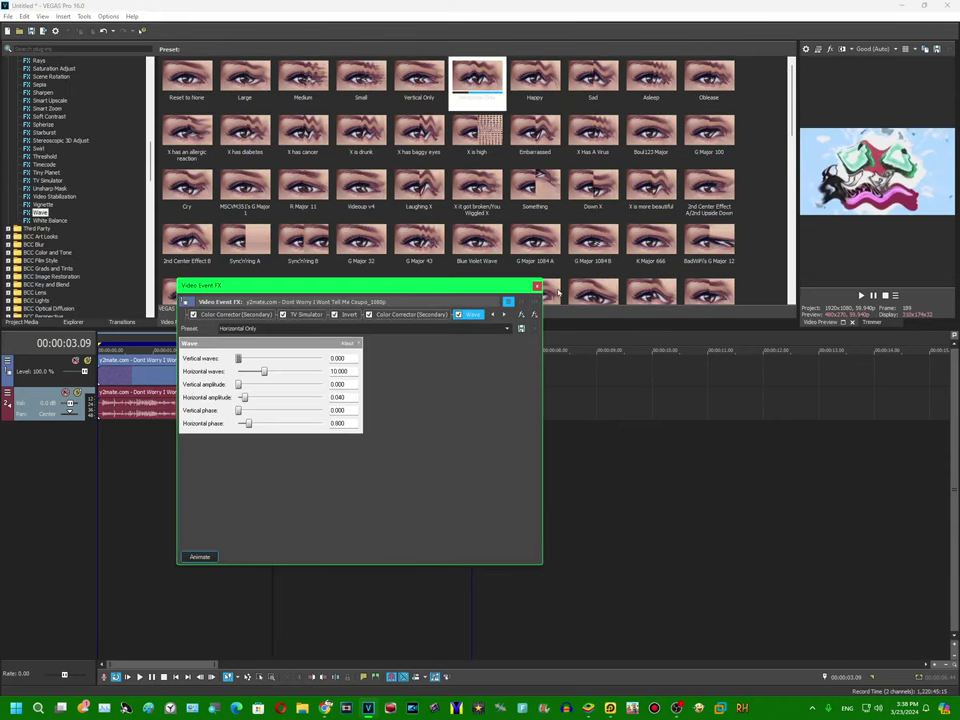
pyautogui.click(536, 286)
# Step: Add HSL Adjust with the G Major 13 Accurately preset to the video event and set Add to hue to 0.15
pyautogui.scroll(10, 82, 218)
pyautogui.click(47, 149)
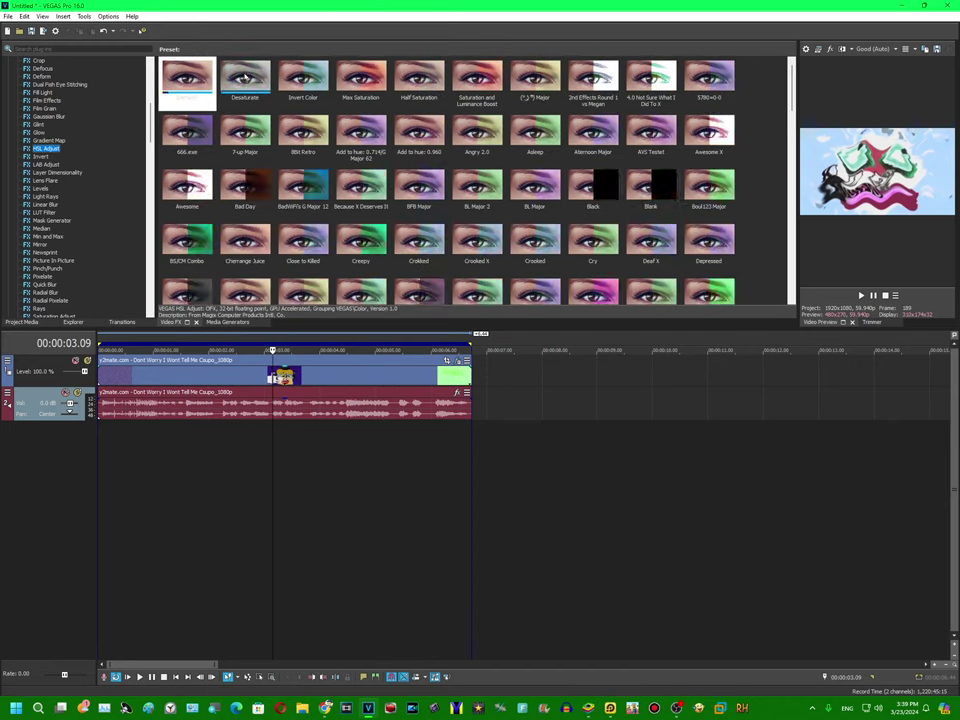
pyautogui.scroll(-3, 421, 163)
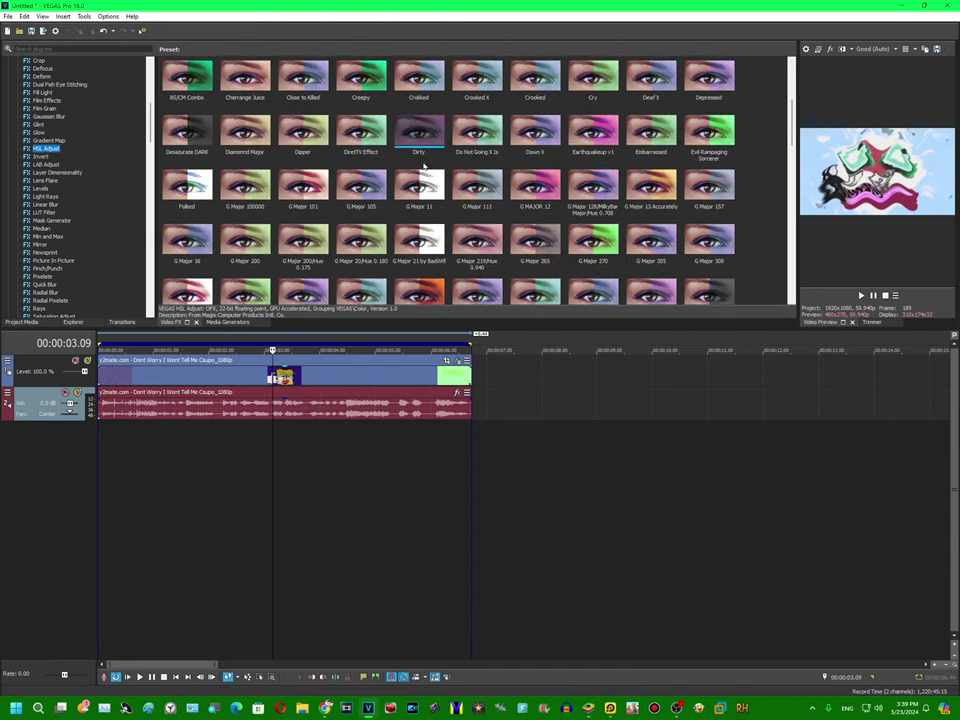
pyautogui.moveTo(641, 197); pyautogui.dragTo(426, 372)
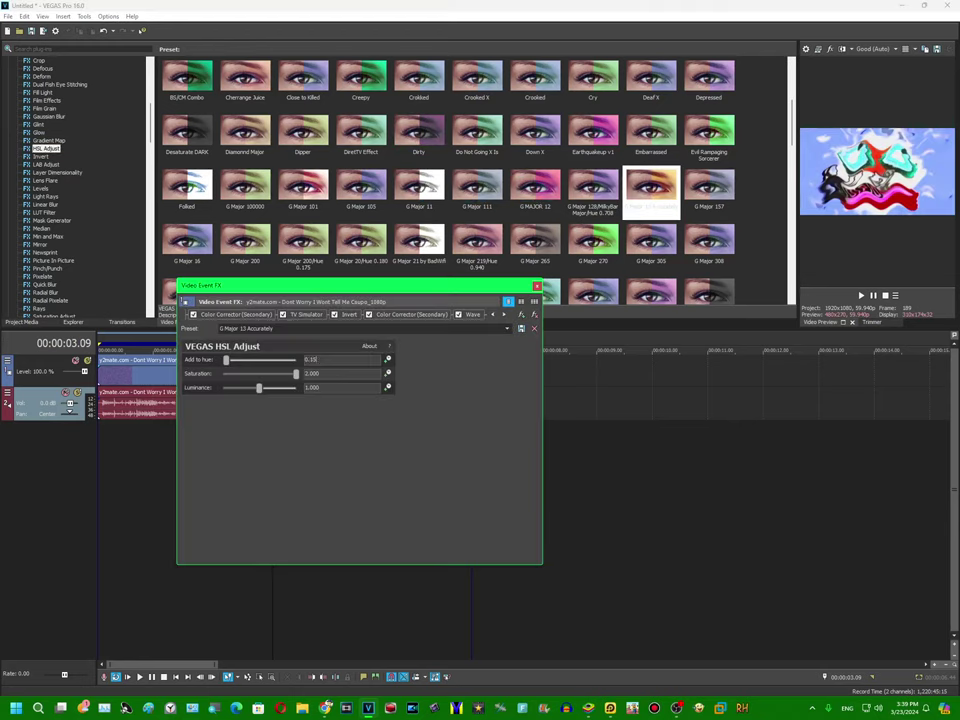
pyautogui.click(357, 328)
pyautogui.click(537, 286)
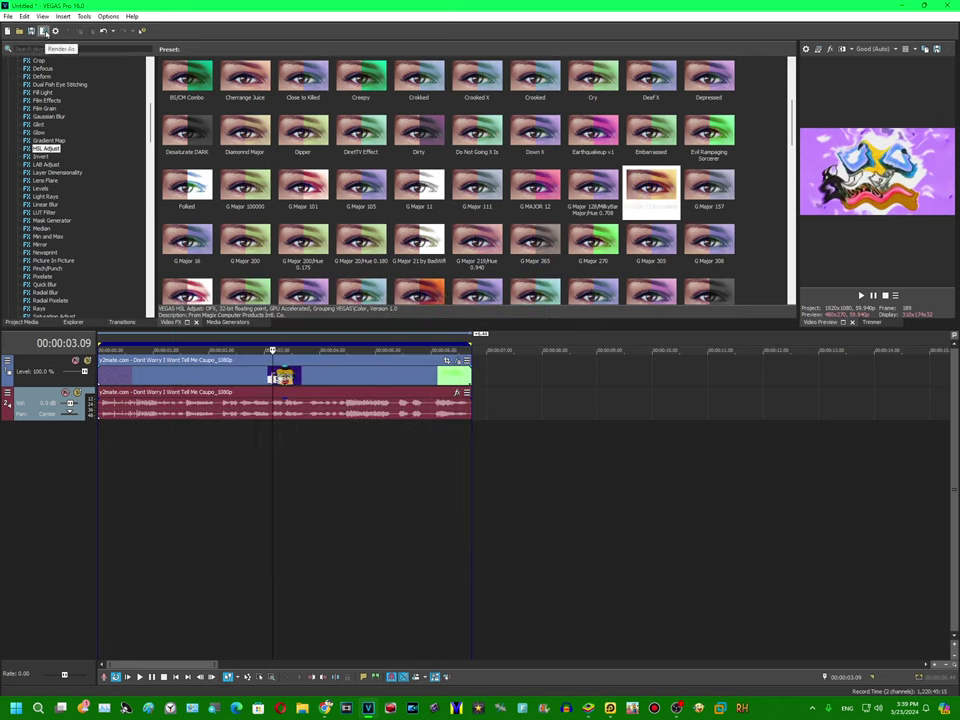
# Step: Render the project's audio in Wave (Microsoft) format as Untitled into the My User Videos v2 folder
pyautogui.click(44, 33)
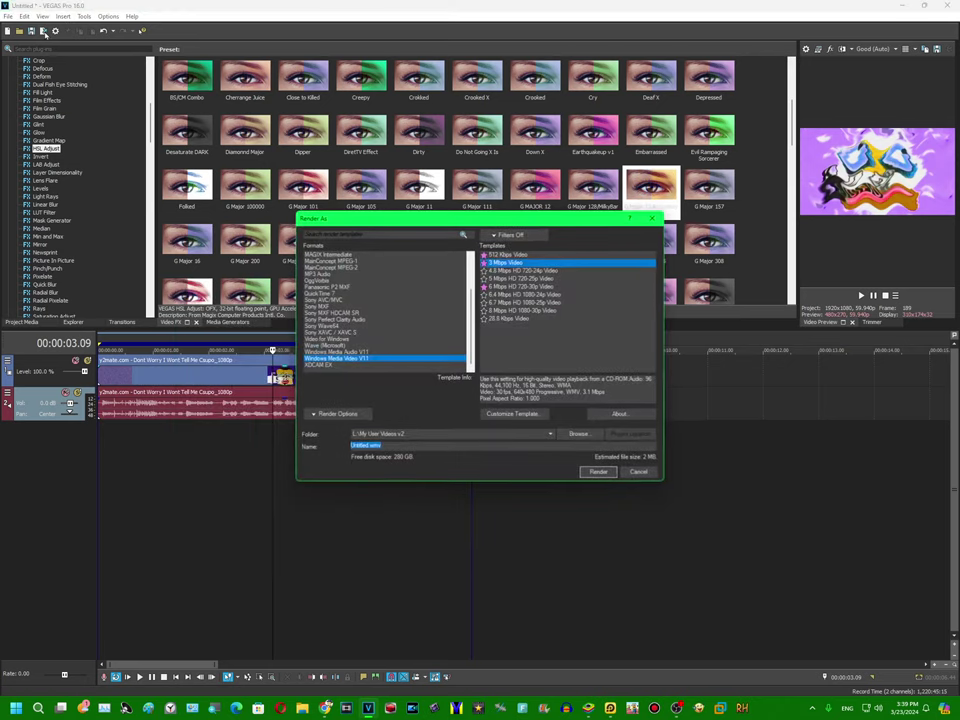
pyautogui.click(331, 347)
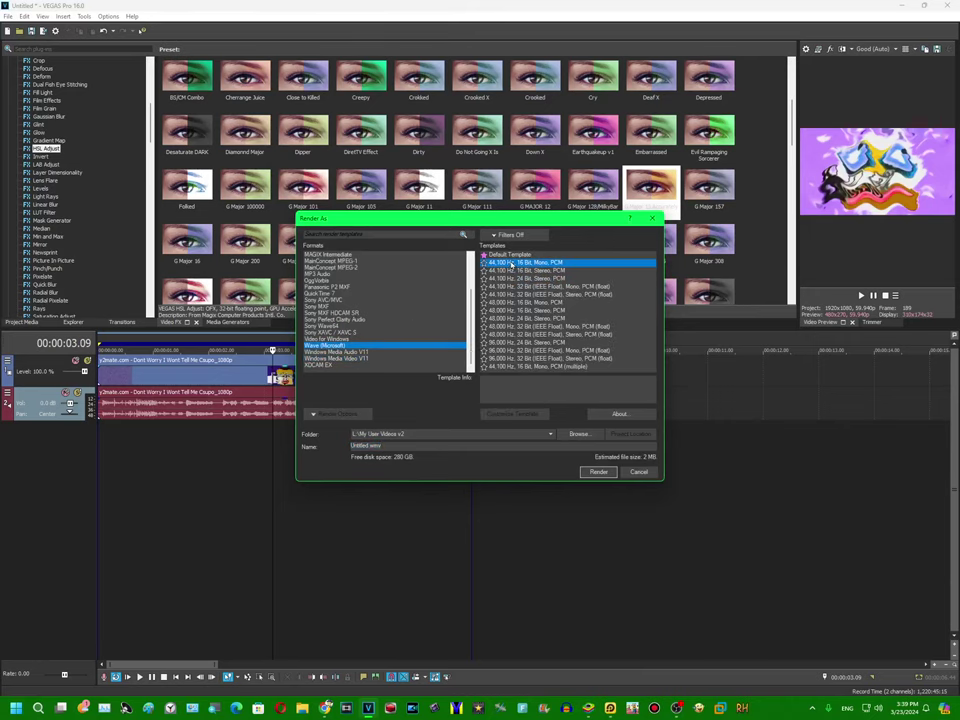
pyautogui.click(590, 472)
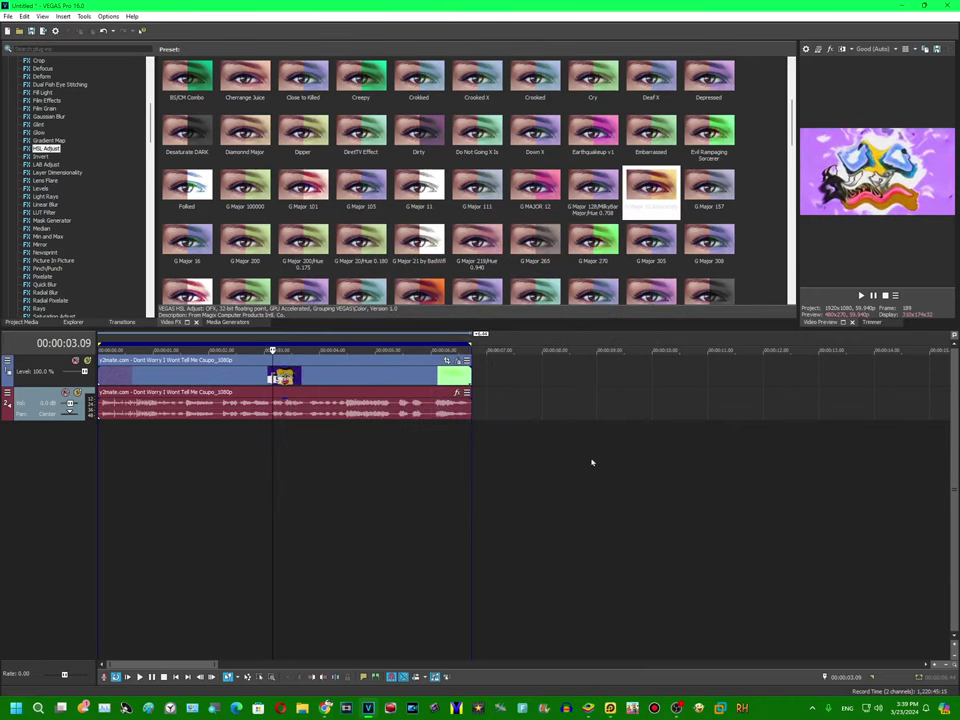
# Step: Switch to MAGIX Music Maker, create a new project and maximize its window
pyautogui.click(500, 712)
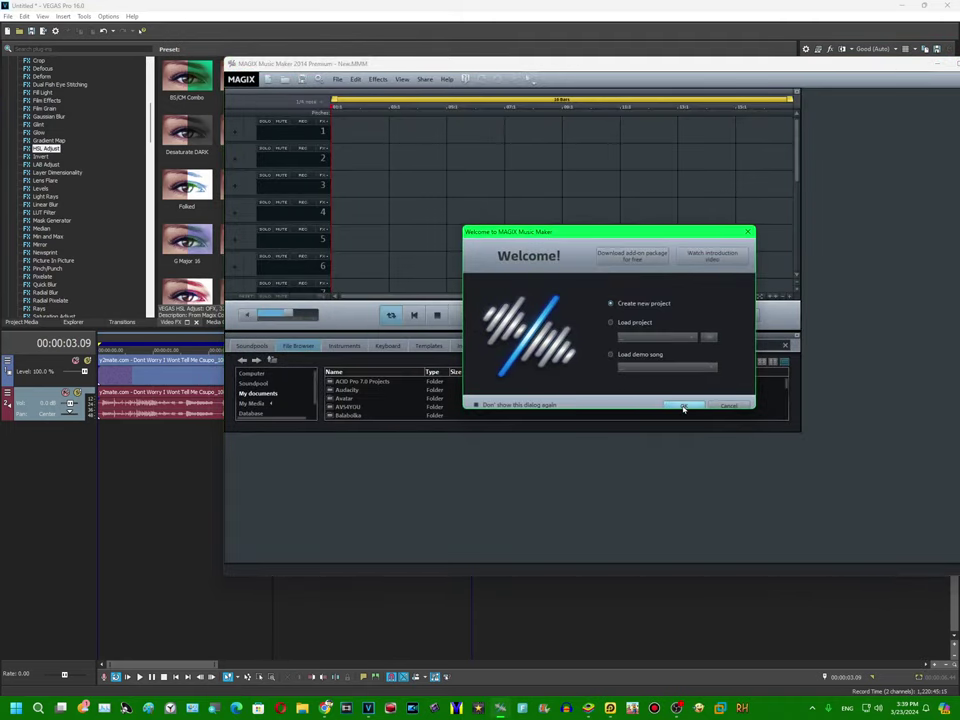
pyautogui.click(684, 406)
pyautogui.moveTo(645, 67); pyautogui.dragTo(392, 67)
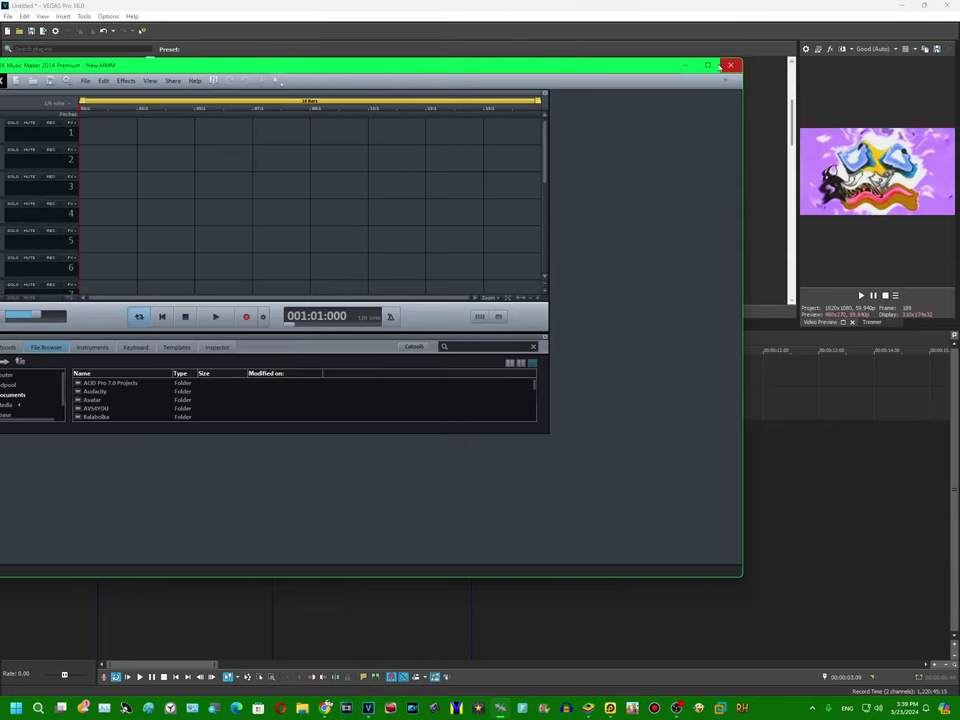
pyautogui.click(712, 65)
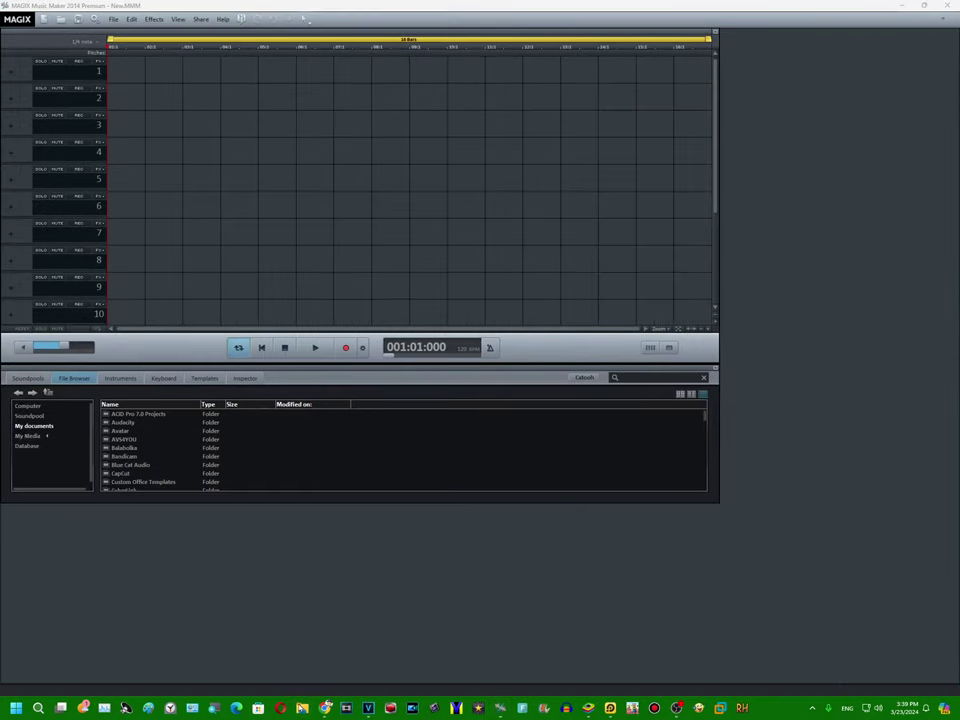
# Step: Place the rendered Untitled WAV from the My User Videos v2 folder on drive L at the start of track 2
pyautogui.press('super+e')
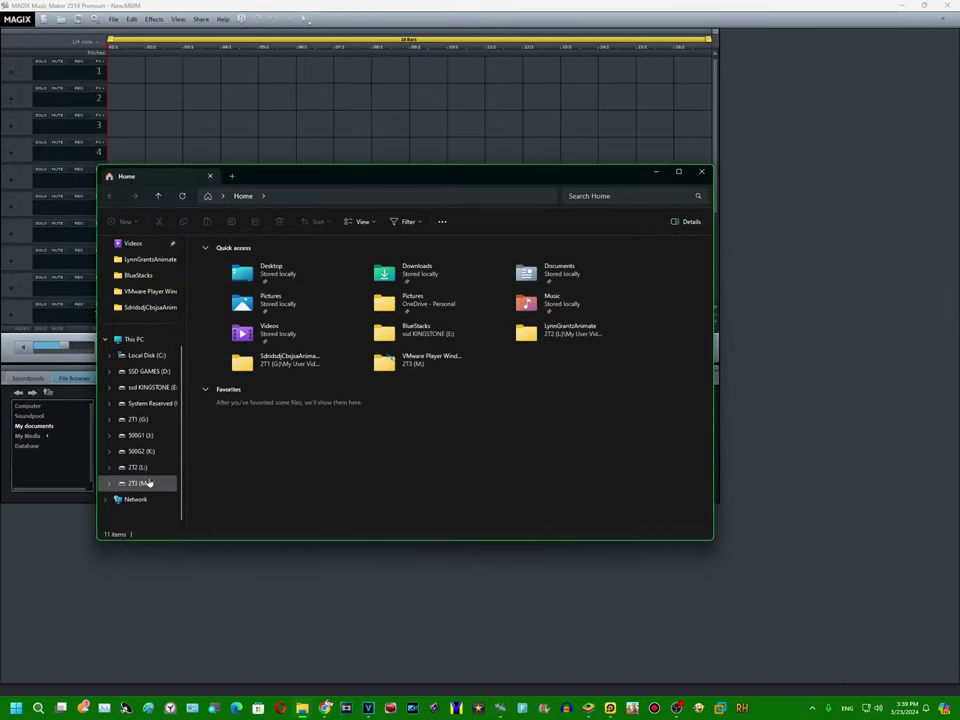
pyautogui.click(140, 483)
pyautogui.scroll(-5, 140, 455)
pyautogui.click(140, 466)
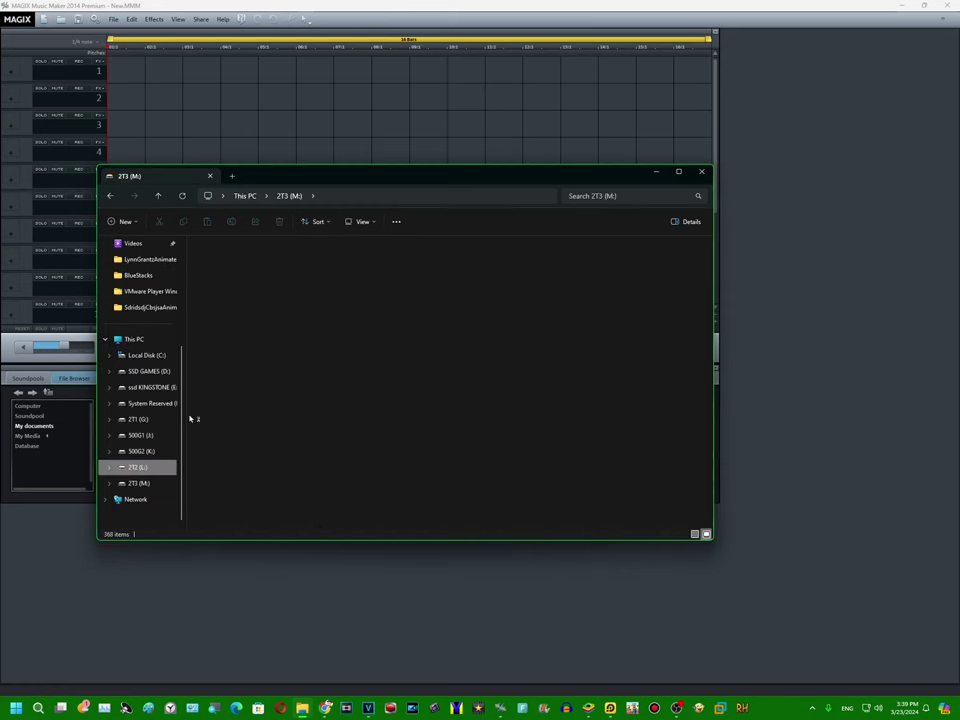
pyautogui.doubleClick(215, 363)
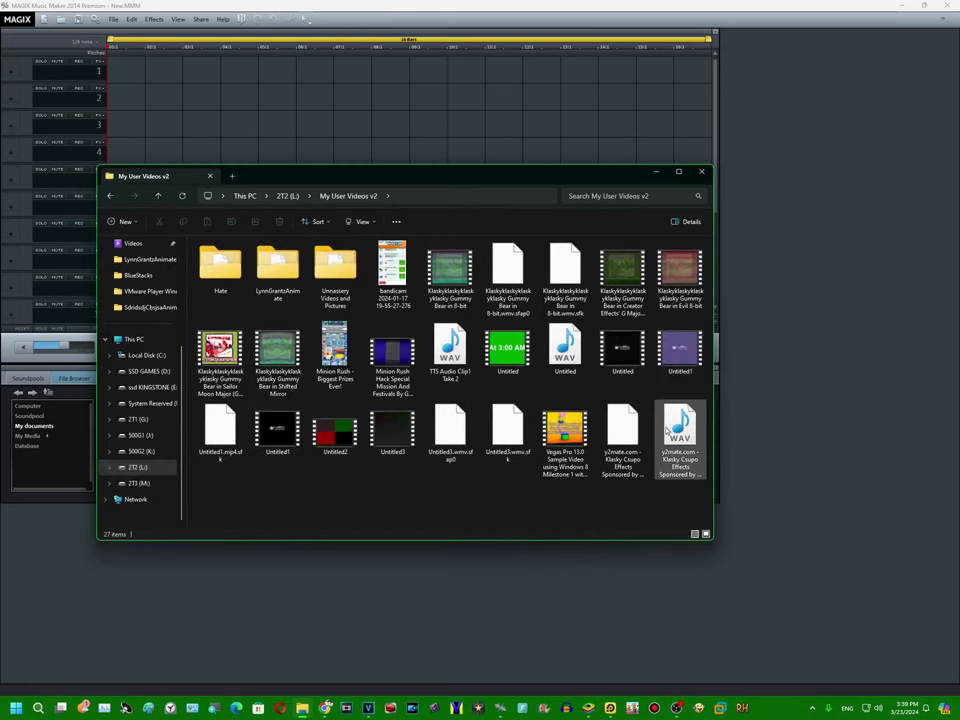
pyautogui.moveTo(680, 430); pyautogui.dragTo(648, 432)
pyautogui.click(565, 348)
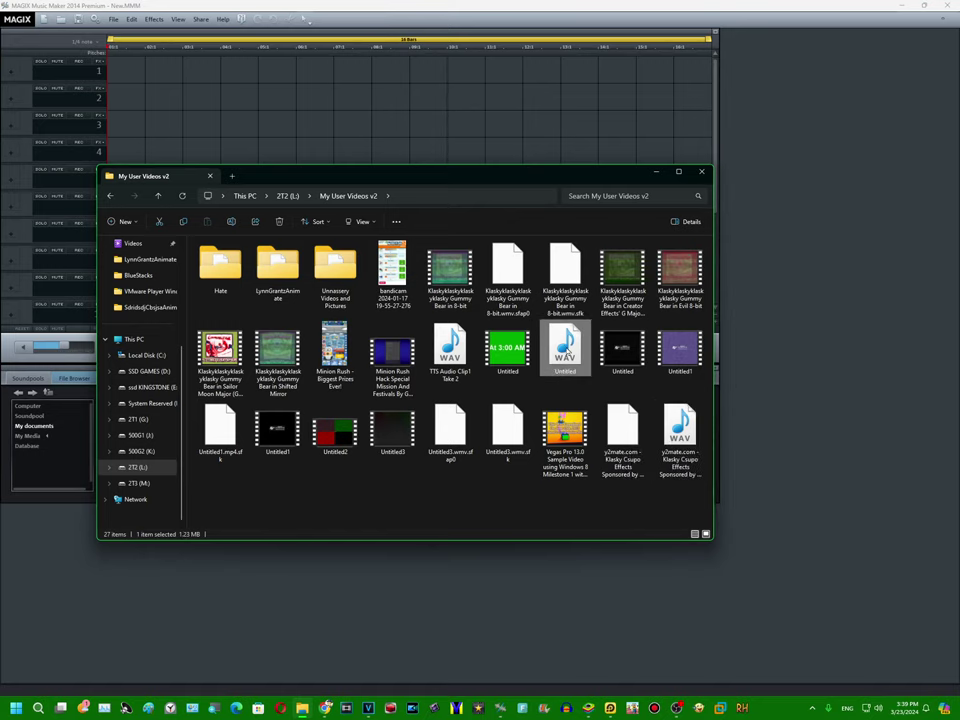
pyautogui.moveTo(68, 176); pyautogui.dragTo(142, 93)
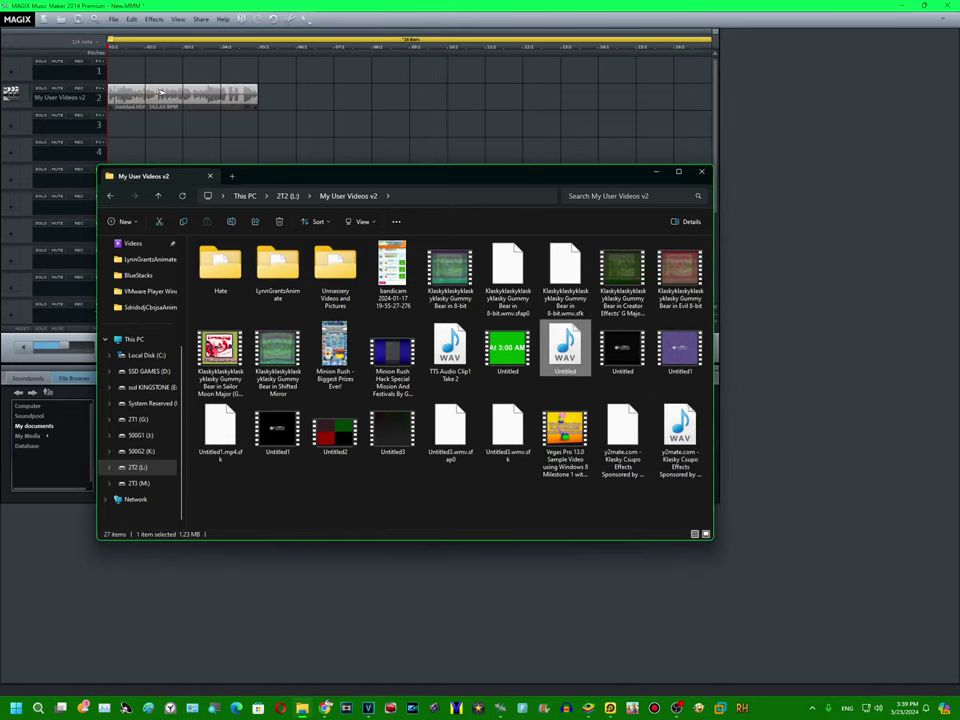
# Step: Apply the Vocoder to the clip on track 2, using the Strings WAV from drive M as the carrier
pyautogui.rightClick(176, 100)
pyautogui.moveTo(228, 166)
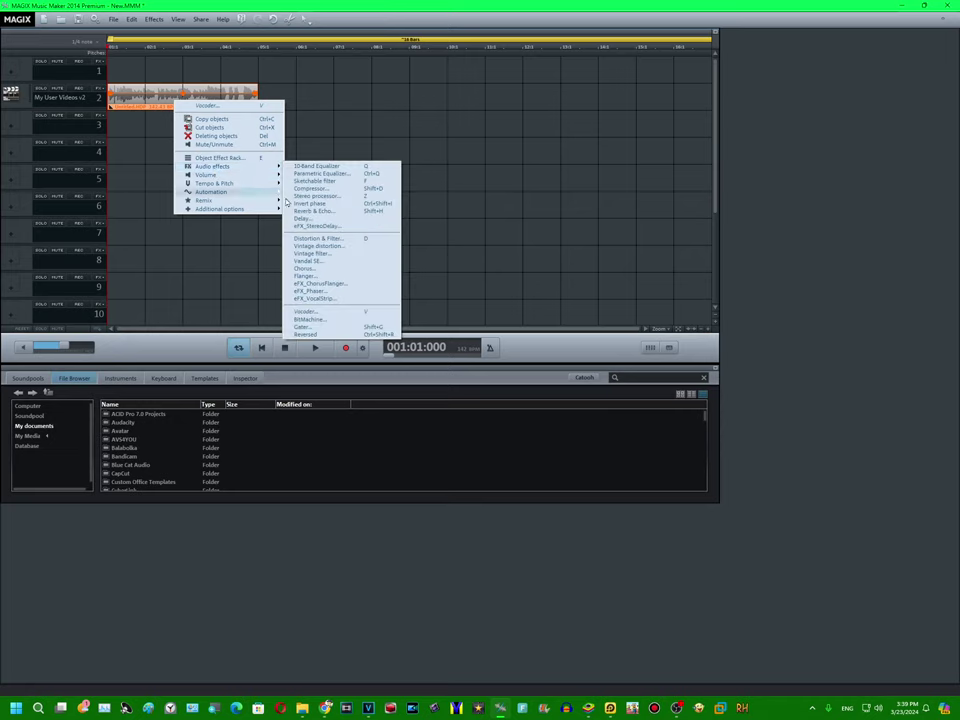
pyautogui.click(317, 316)
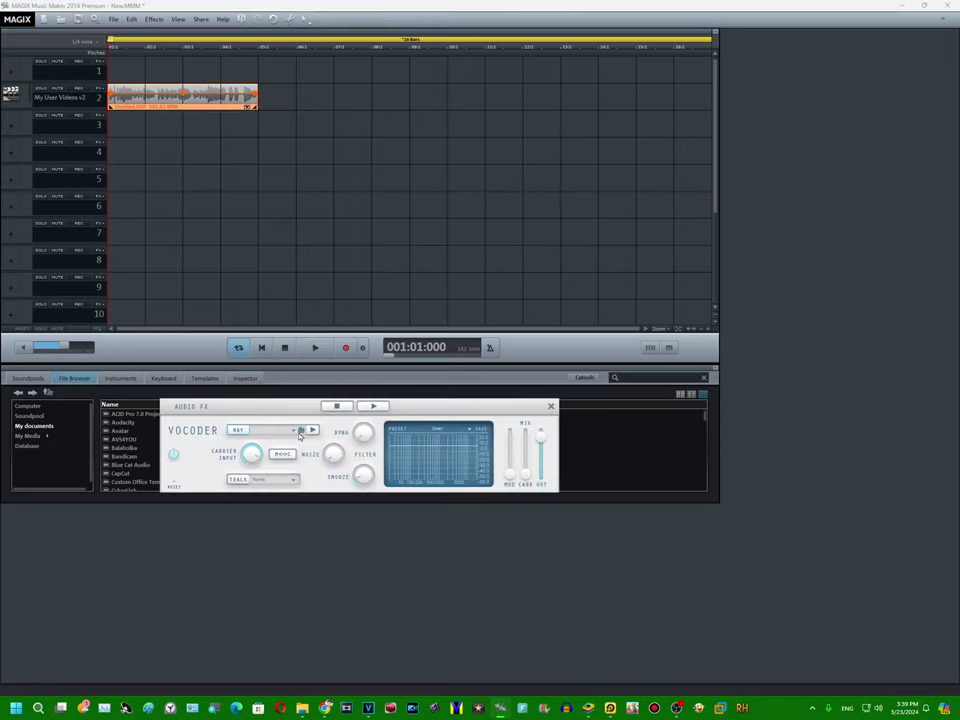
pyautogui.click(299, 434)
pyautogui.click(238, 591)
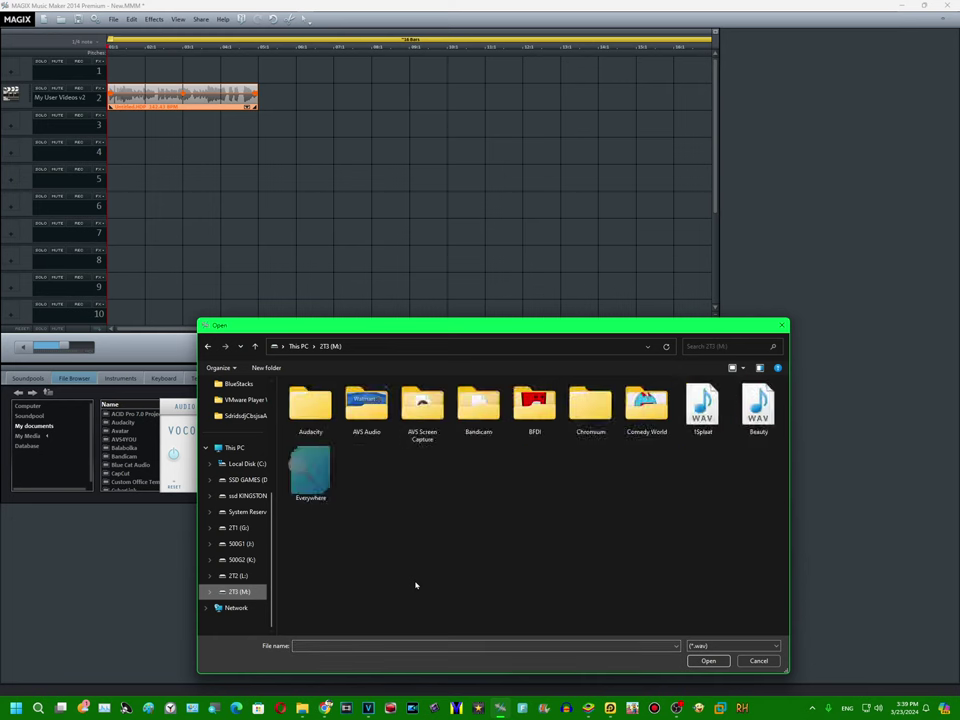
pyautogui.doubleClick(696, 399)
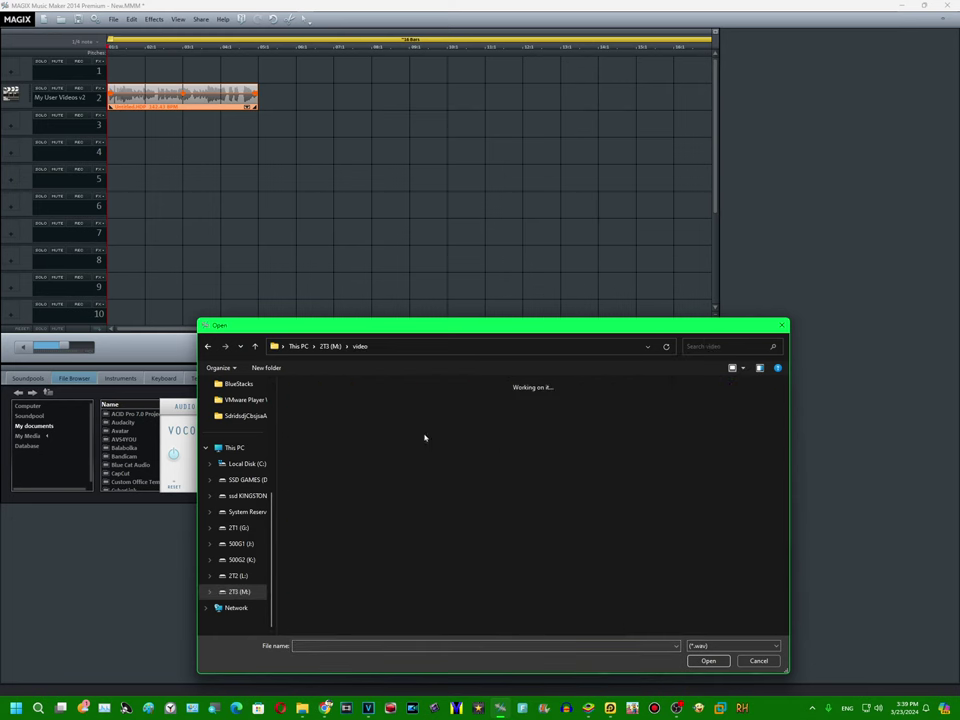
pyautogui.doubleClick(365, 402)
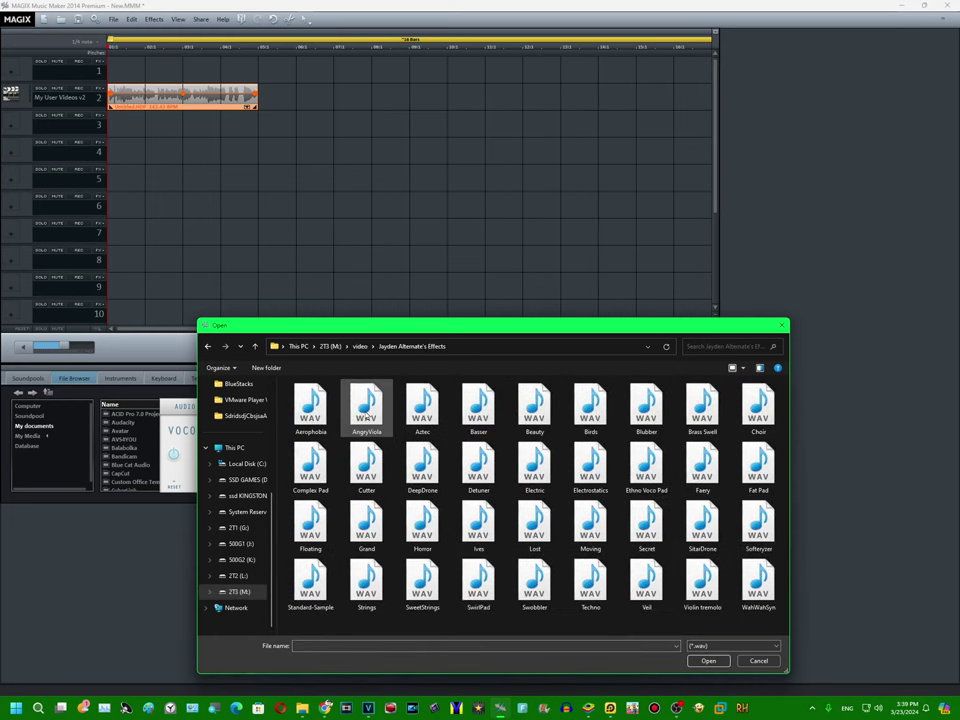
pyautogui.doubleClick(375, 600)
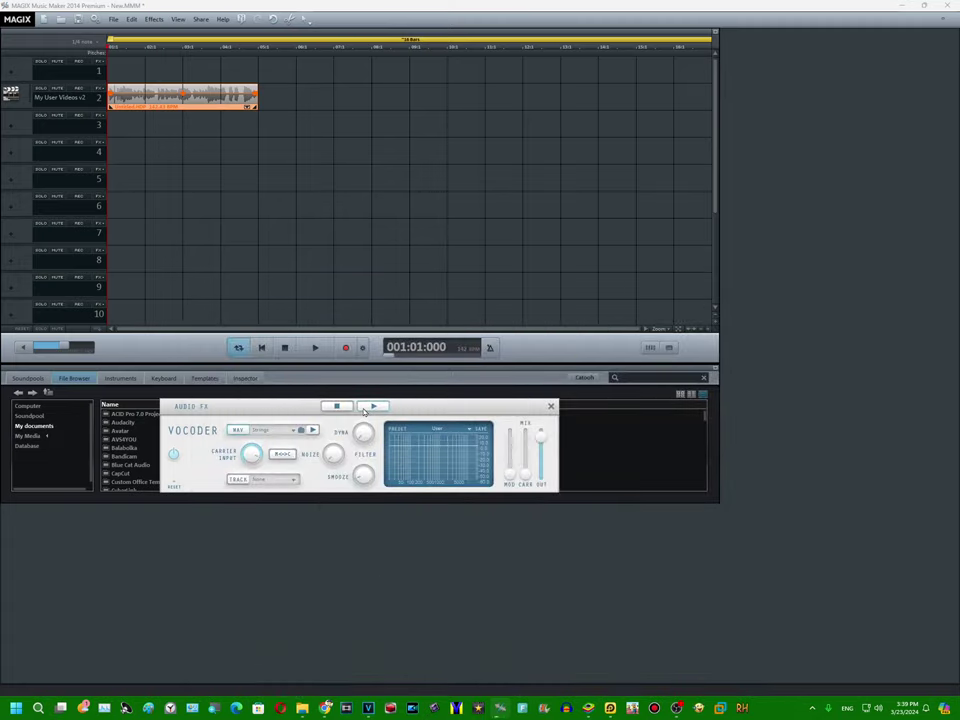
pyautogui.click(337, 407)
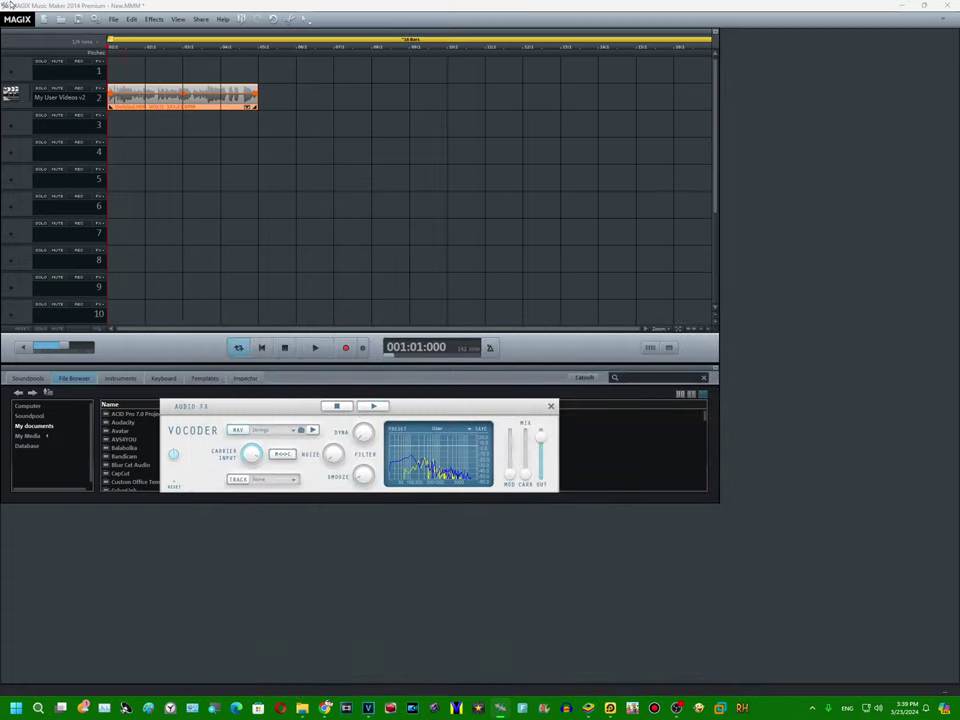
# Step: Export the arrangement as New.WAV to the My User Videos v2 folder at 44100 Hz stereo with Normalize on
pyautogui.click(113, 19)
pyautogui.moveTo(125, 82)
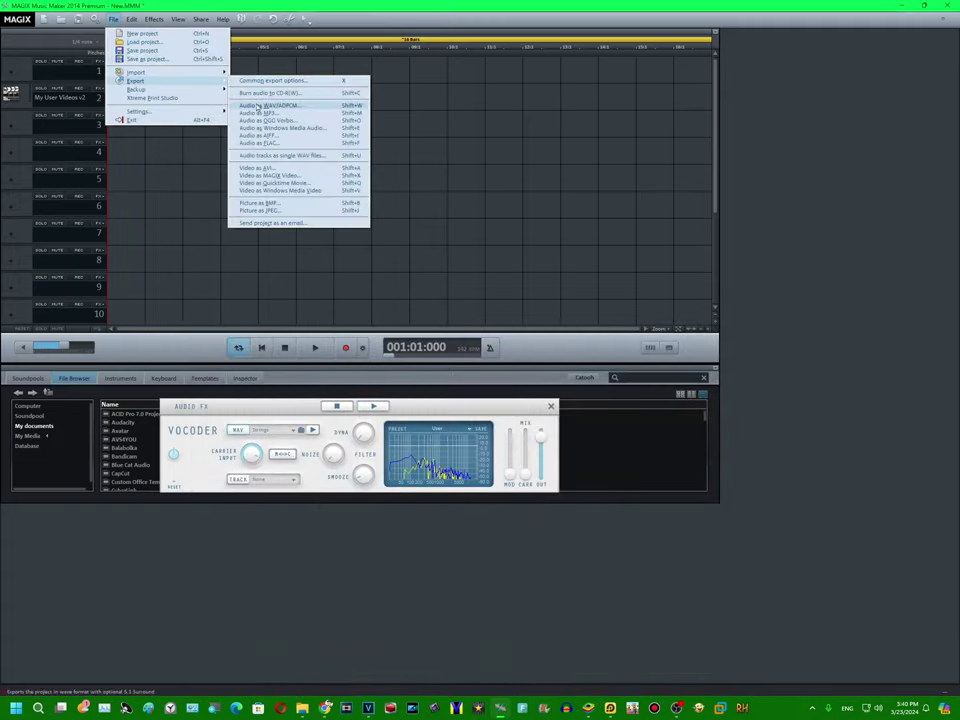
pyautogui.click(258, 106)
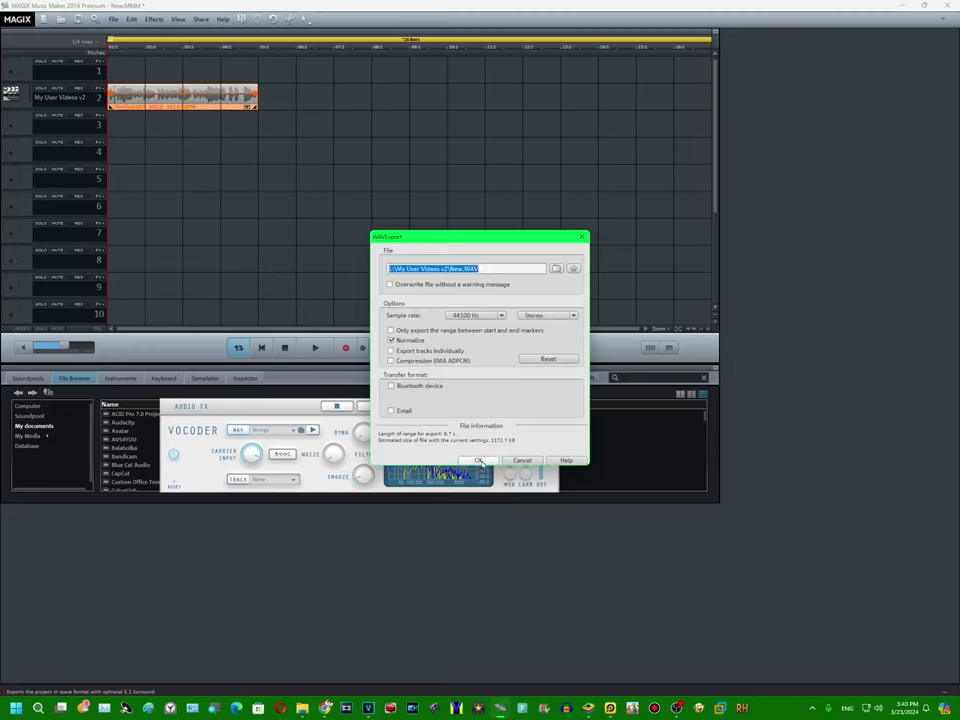
pyautogui.click(479, 461)
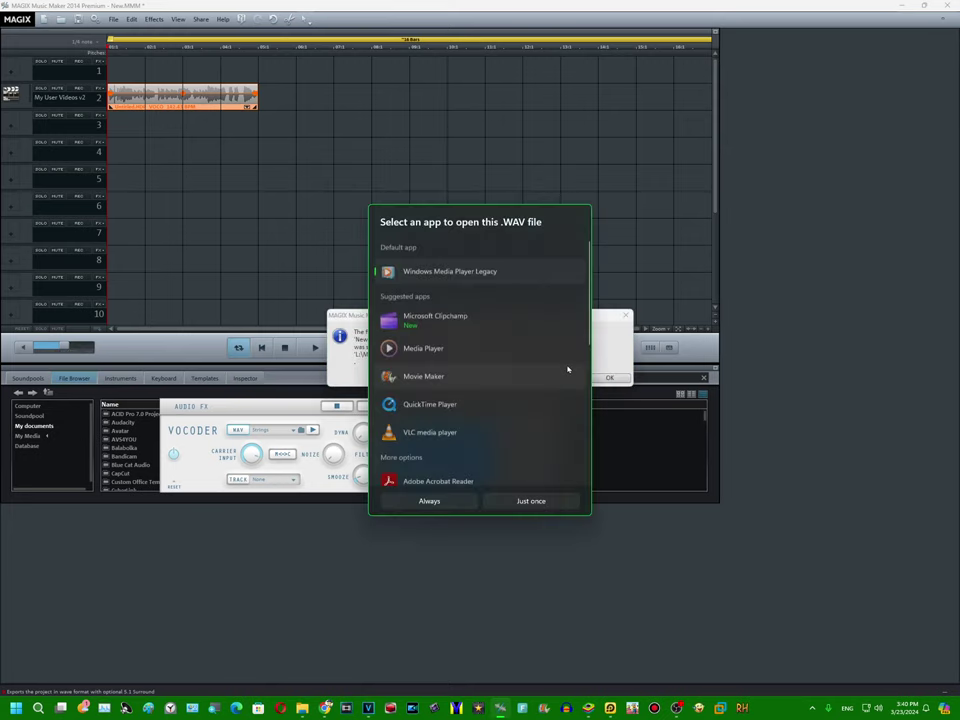
pyautogui.click(621, 378)
# Step: Discard the unsaved Music Maker project and close the program
pyautogui.click(947, 5)
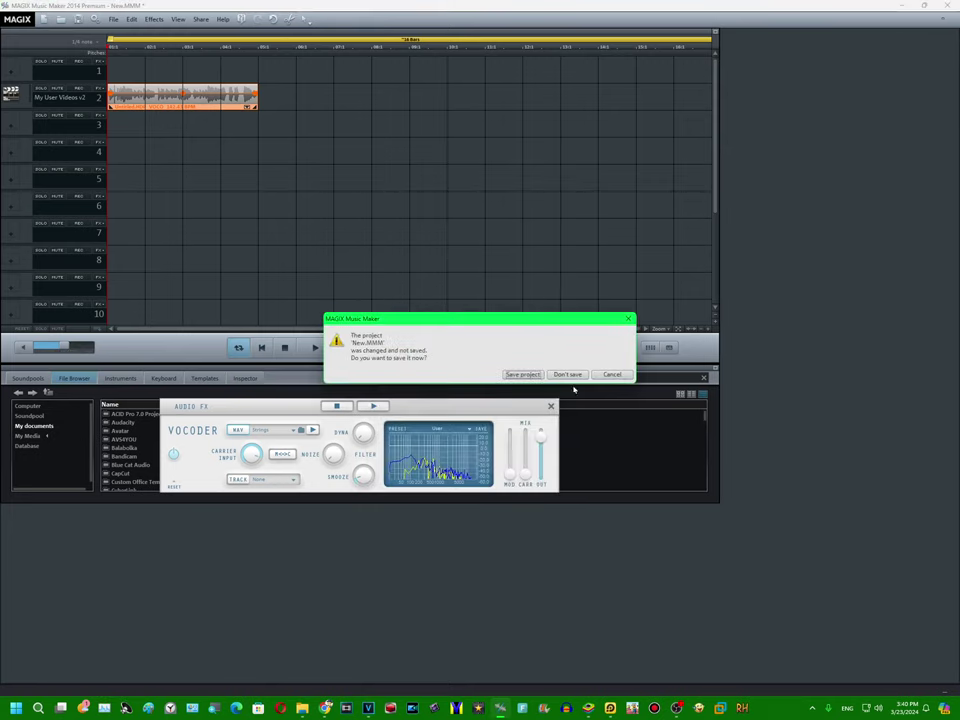
pyautogui.click(611, 375)
pyautogui.click(46, 22)
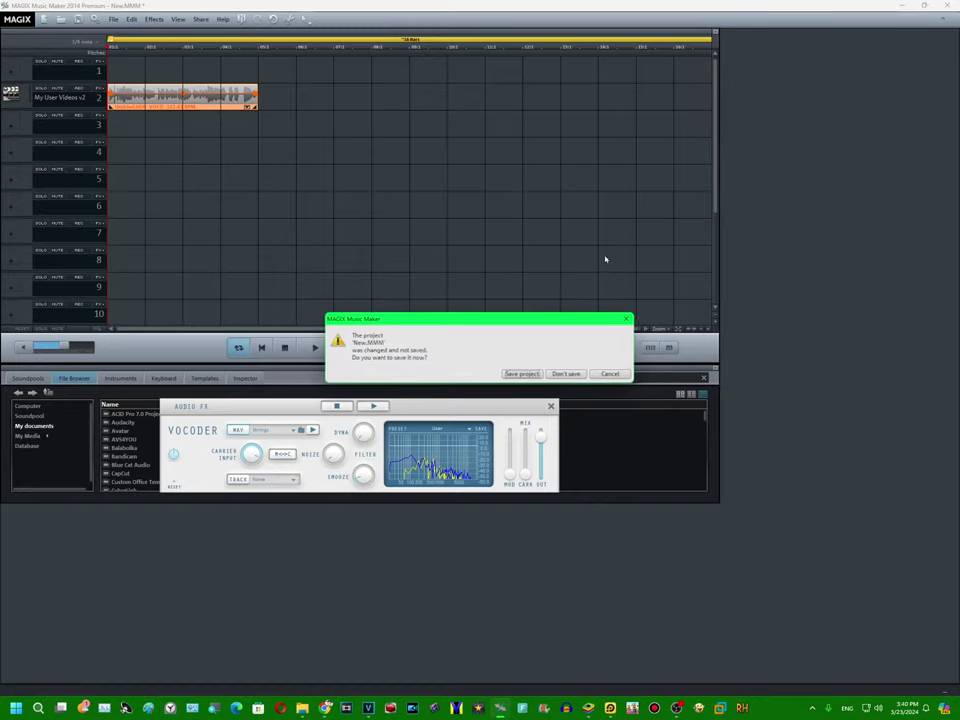
pyautogui.click(568, 375)
pyautogui.click(947, 5)
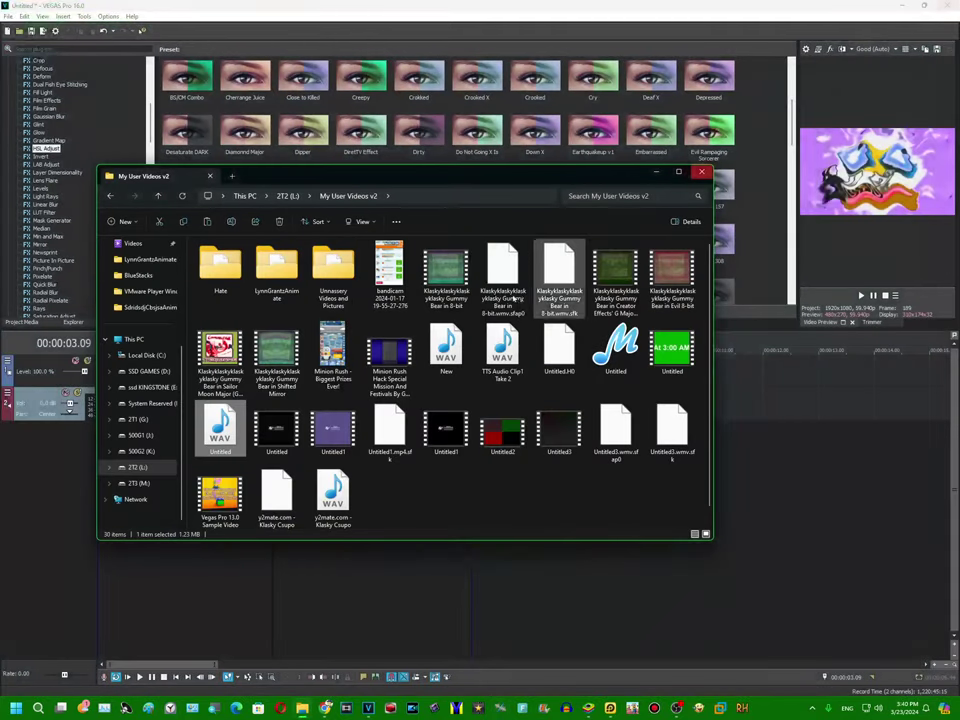
# Step: Replace the original audio track in the VEGAS Pro timeline with the exported New.WAV on its own track
pyautogui.moveTo(446, 338); pyautogui.dragTo(85, 598)
pyautogui.click(657, 173)
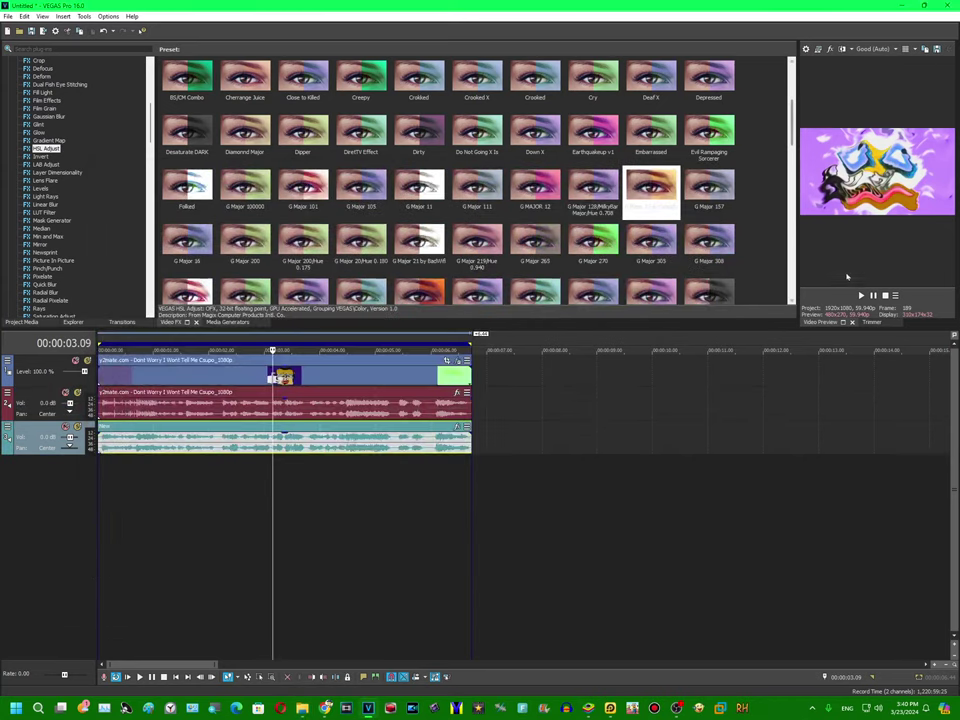
pyautogui.click(861, 295)
pyautogui.click(885, 296)
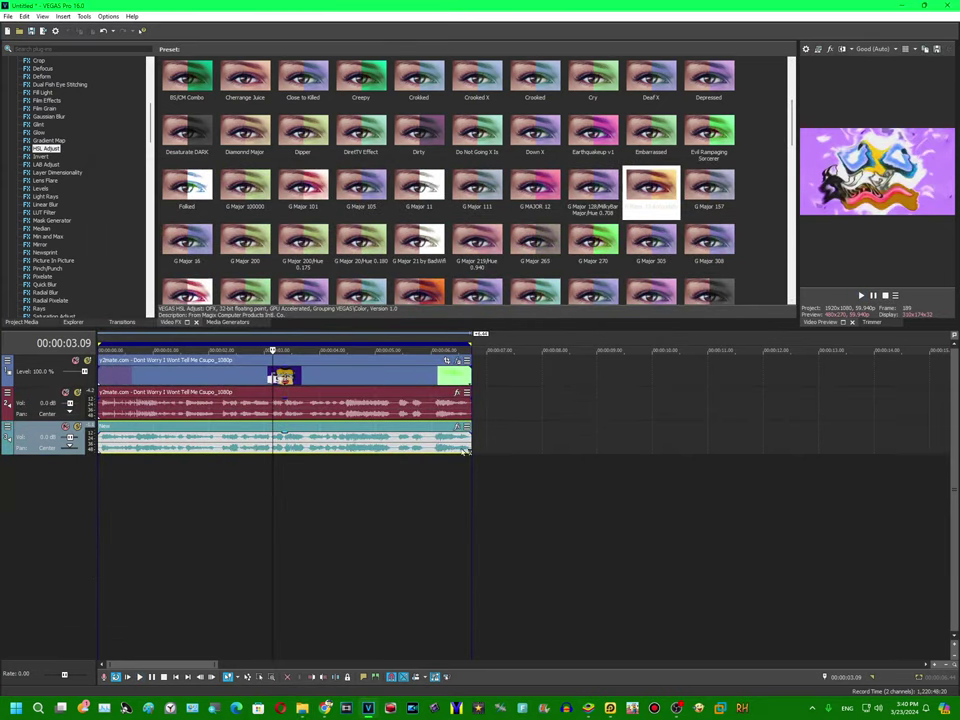
pyautogui.rightClick(510, 405)
pyautogui.click(550, 545)
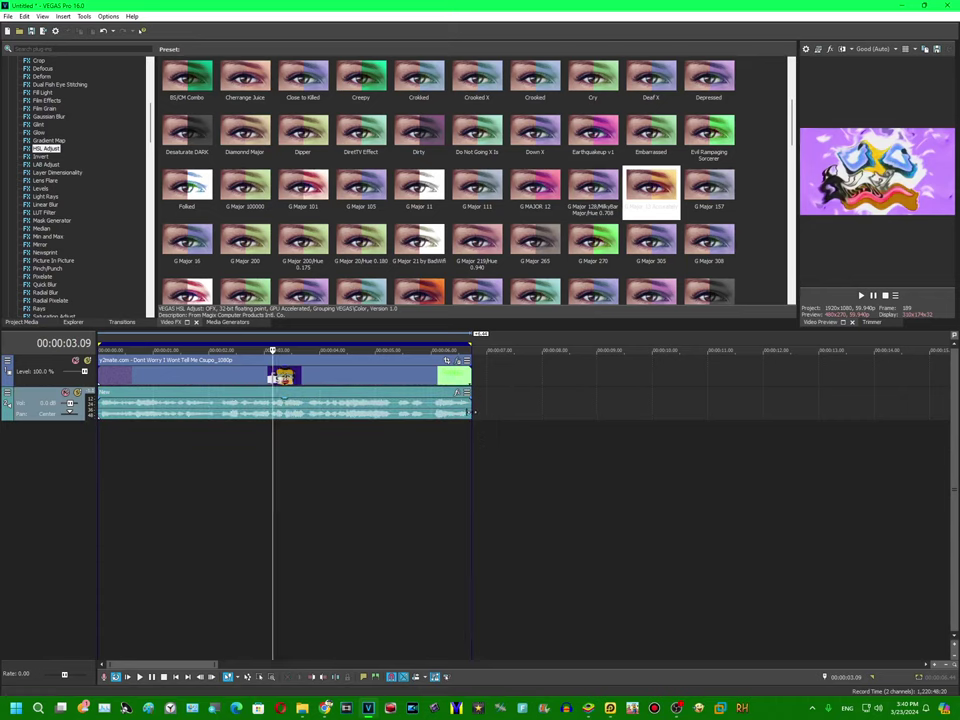
# Step: Set the New audio event's time stretch method to élastique with Pro attributes and its pitch change to 14
pyautogui.rightClick(455, 405)
pyautogui.click(460, 406)
pyautogui.click(470, 268)
pyautogui.click(467, 281)
pyautogui.click(510, 282)
pyautogui.click(480, 292)
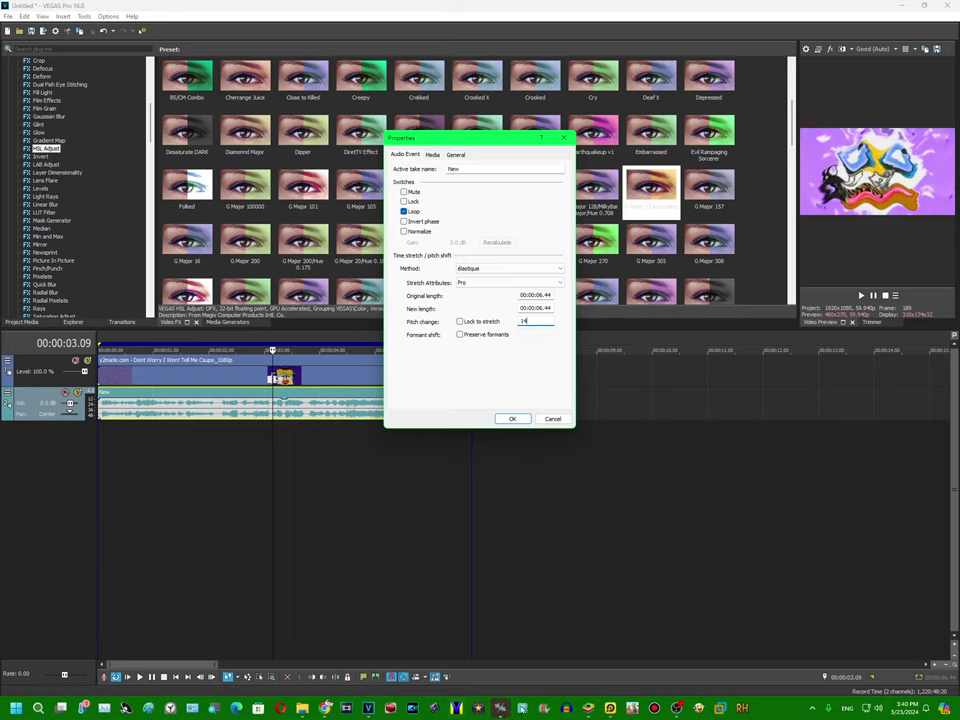
pyautogui.moveTo(500, 708)
pyautogui.click(499, 614)
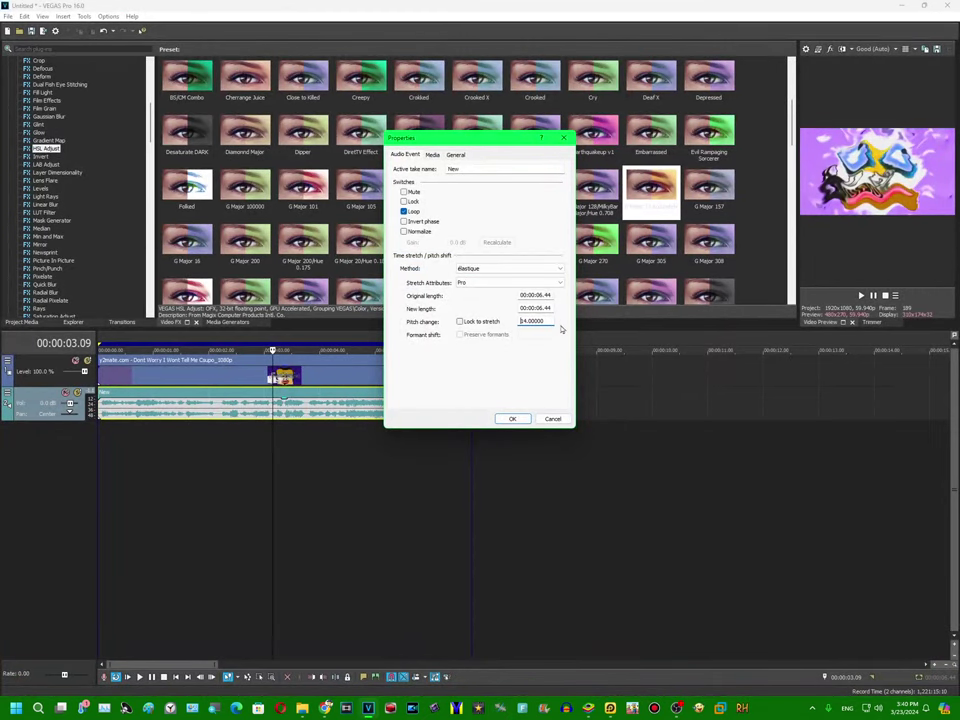
pyautogui.click(514, 418)
# Step: Duplicate the vocoded audio track and set the copy's pitch change to 17
pyautogui.rightClick(516, 418)
pyautogui.click(542, 550)
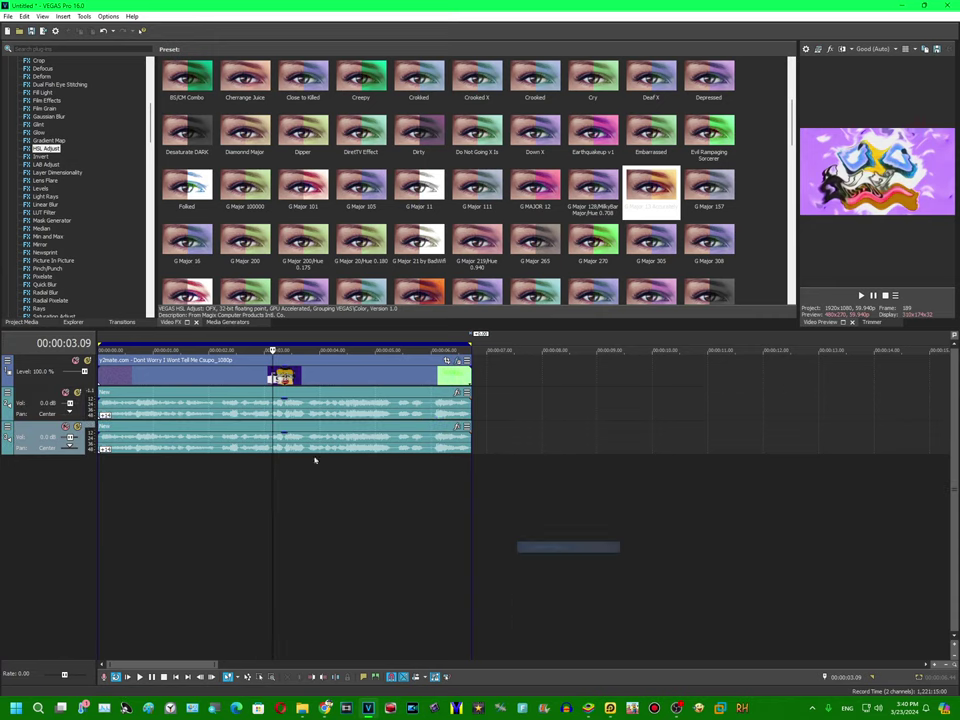
pyautogui.rightClick(303, 447)
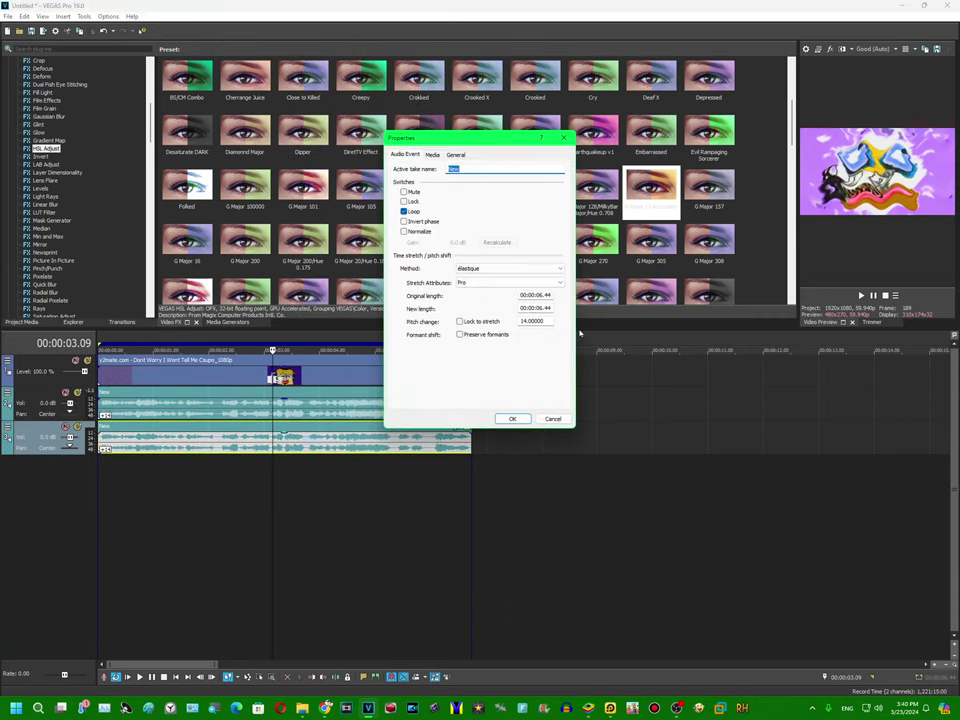
pyautogui.click(510, 418)
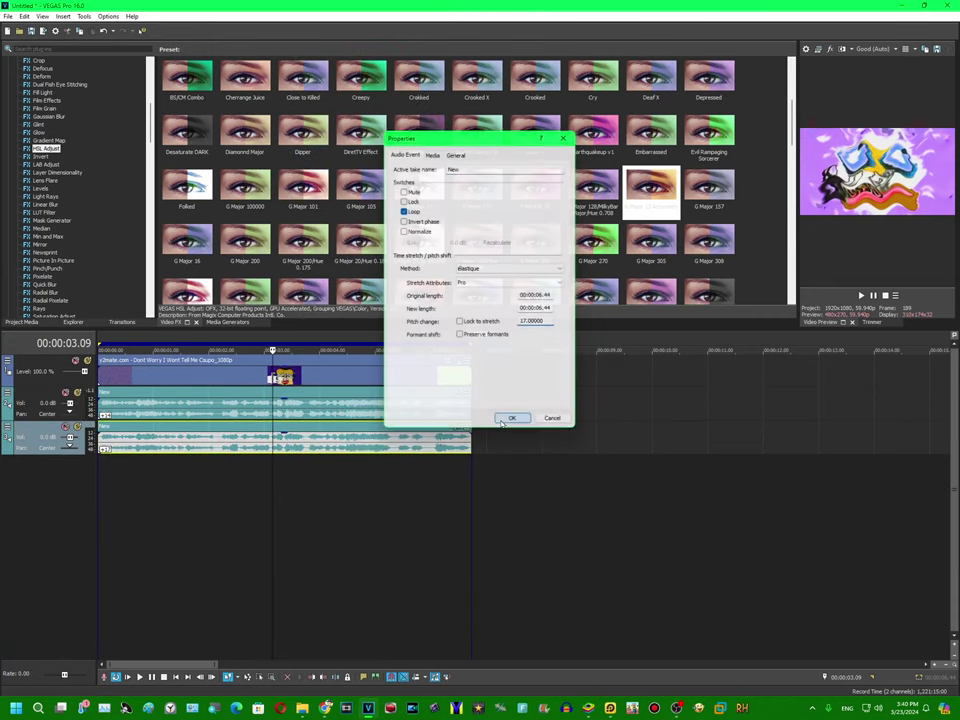
# Step: Play the project from the start to check the combined video and audio effects
pyautogui.click(176, 677)
pyautogui.click(140, 677)
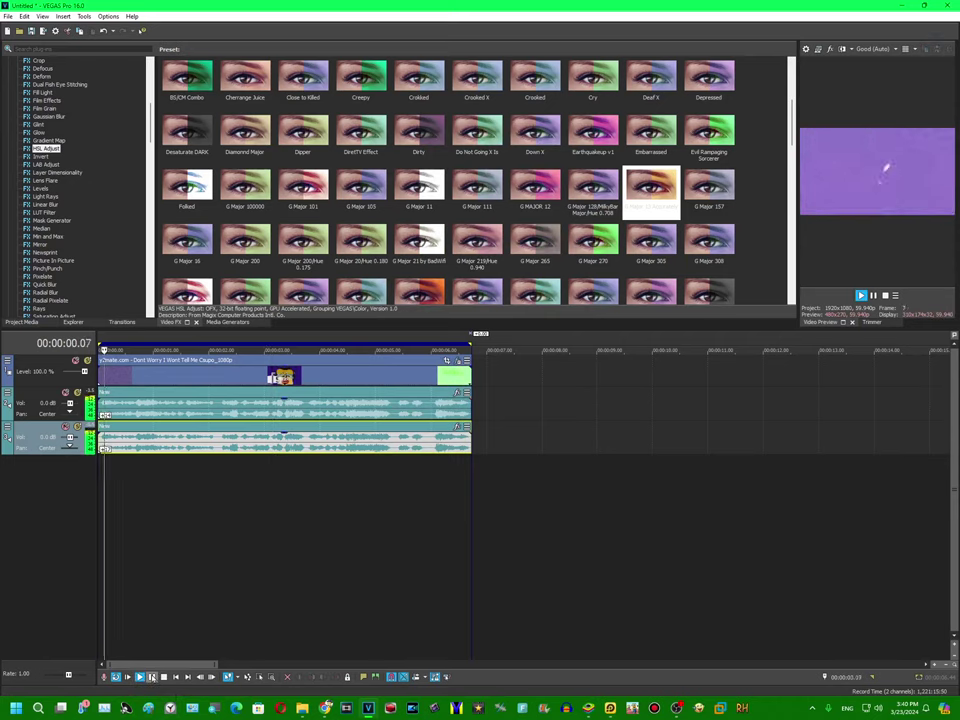